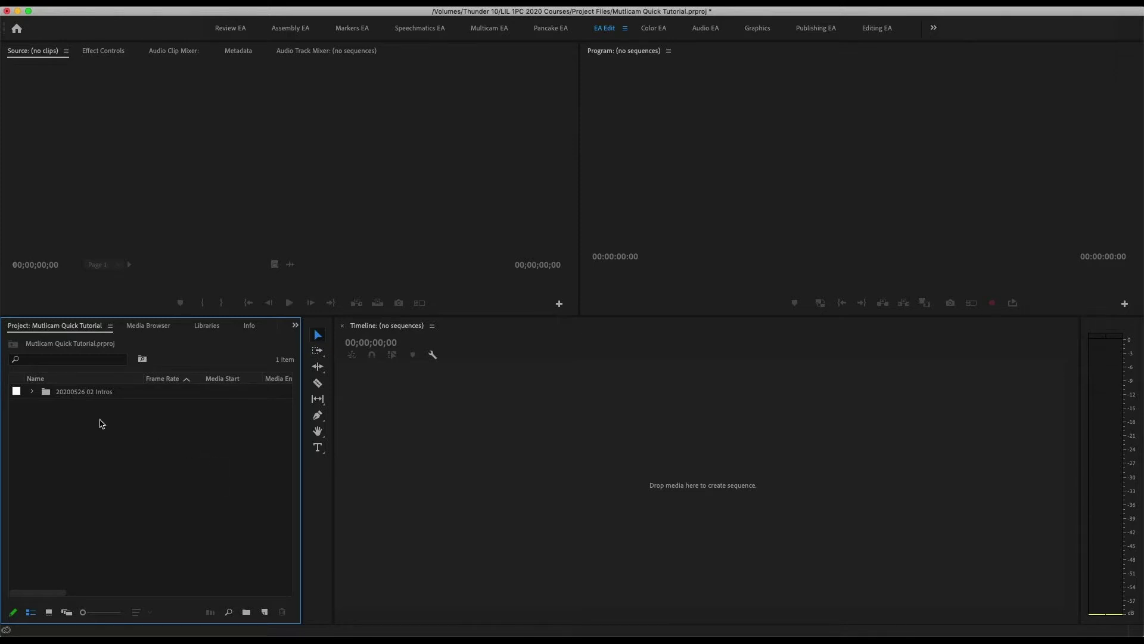
left_click(32, 392)
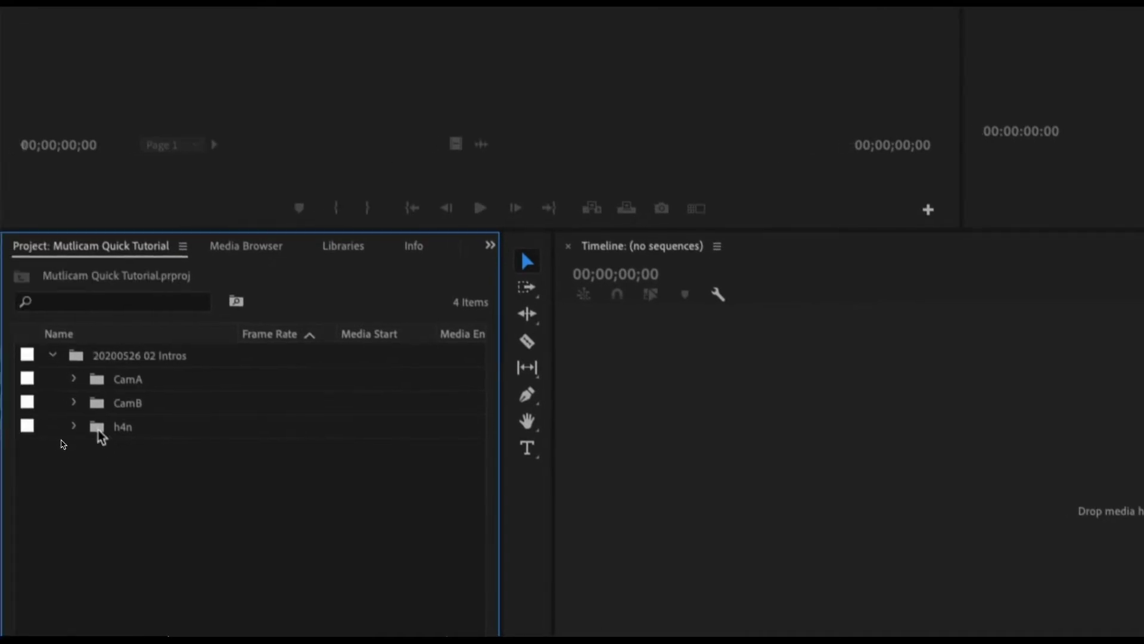
left_click(73, 379)
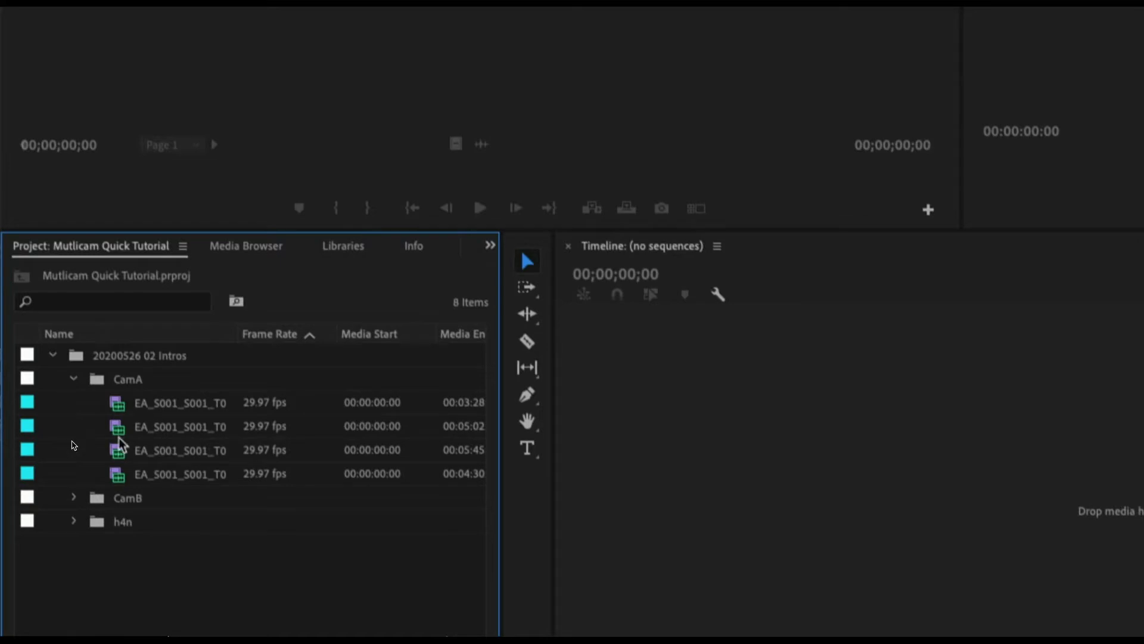
left_click(74, 498)
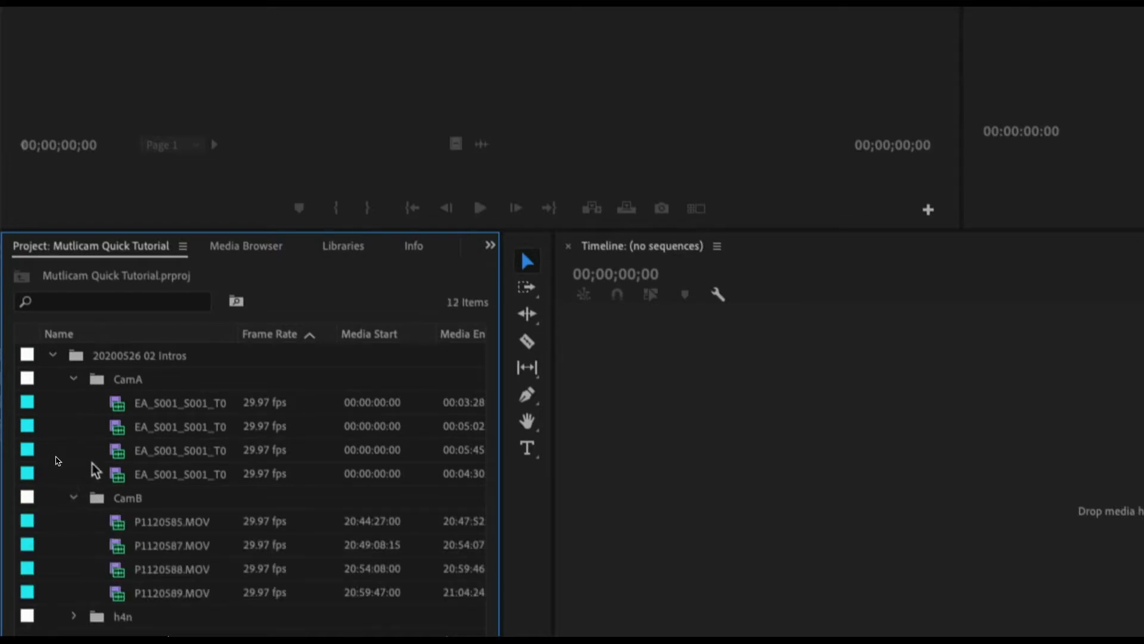
left_click(74, 616)
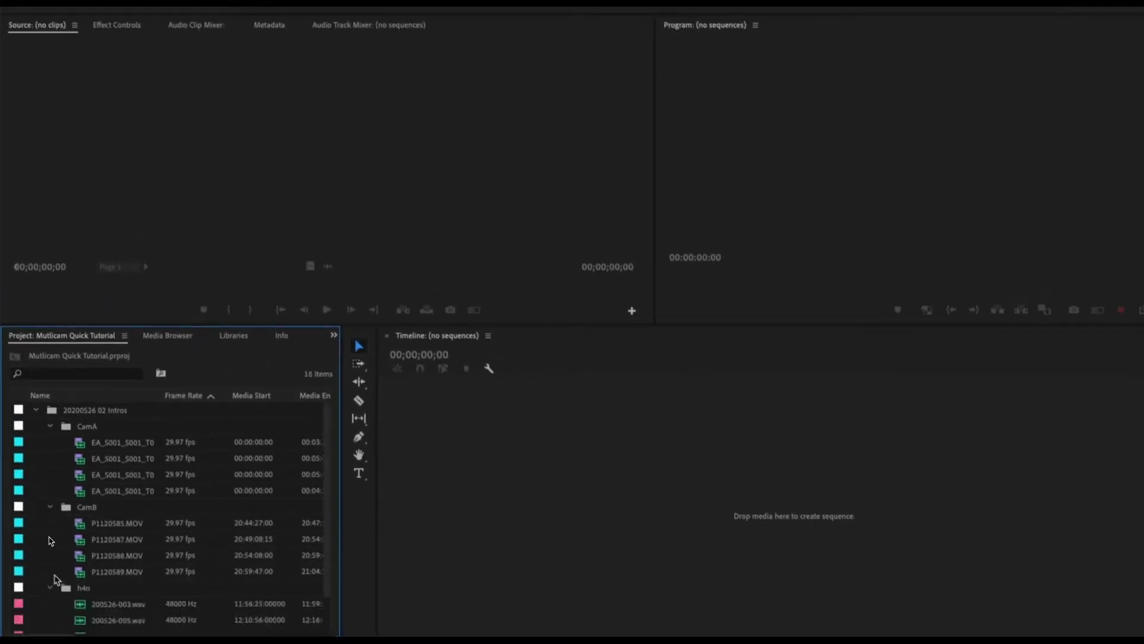
scroll(60, 524, "down", 2)
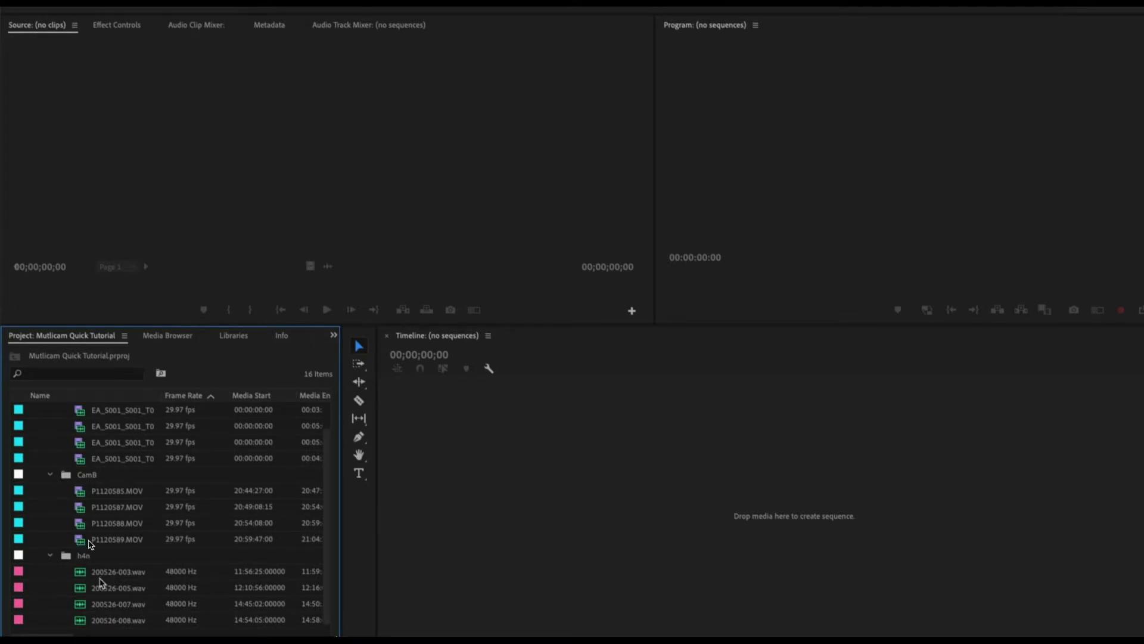
scroll(91, 544, "up", 2)
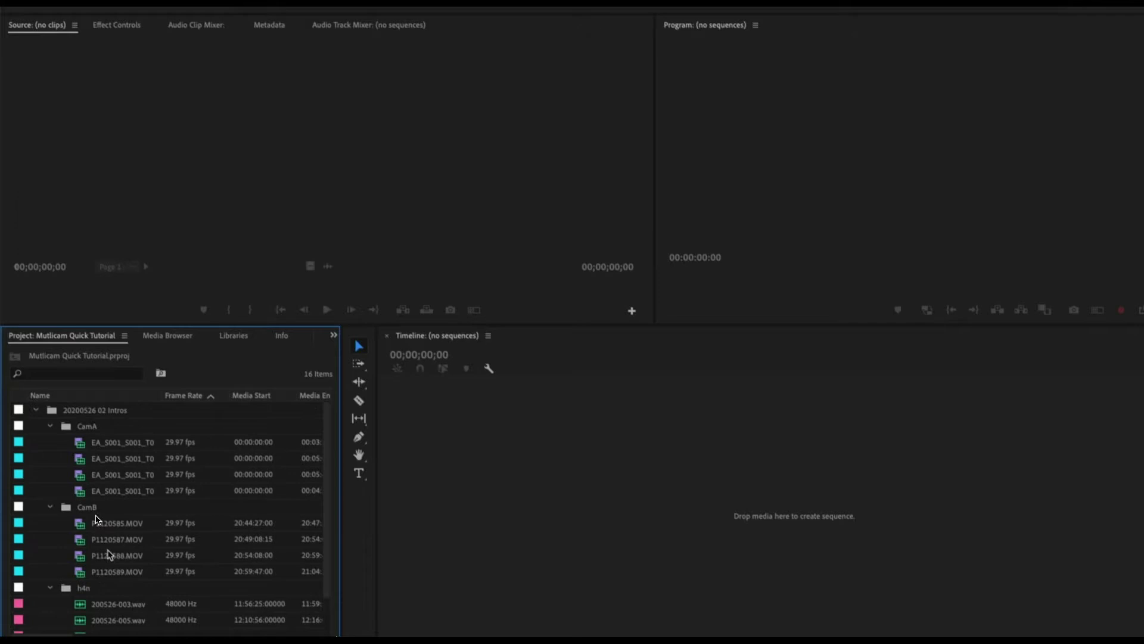
left_click(89, 445)
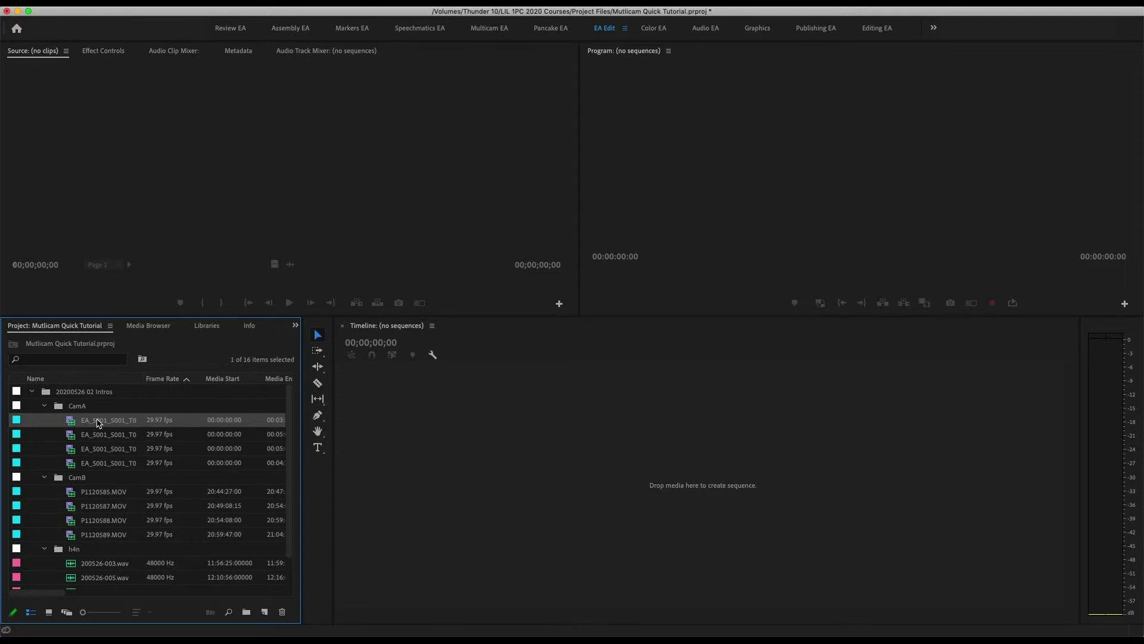
Create sequence EA_S001_S001_T007 from the first CamA clip, then delete that clip from the timeline
right_click(98, 422)
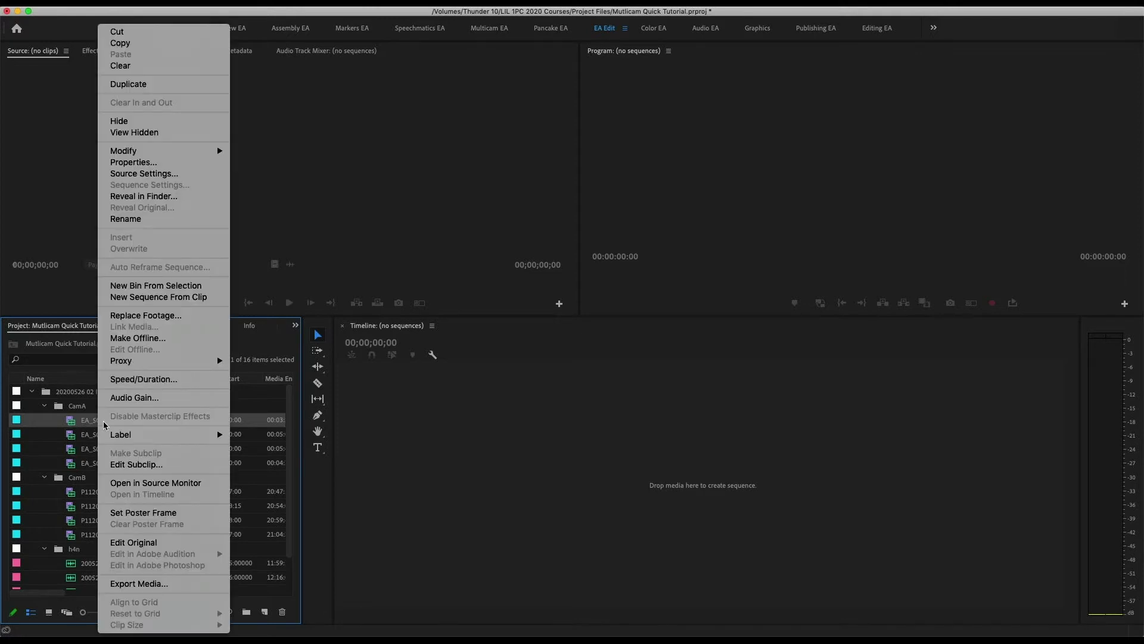
left_click(163, 299)
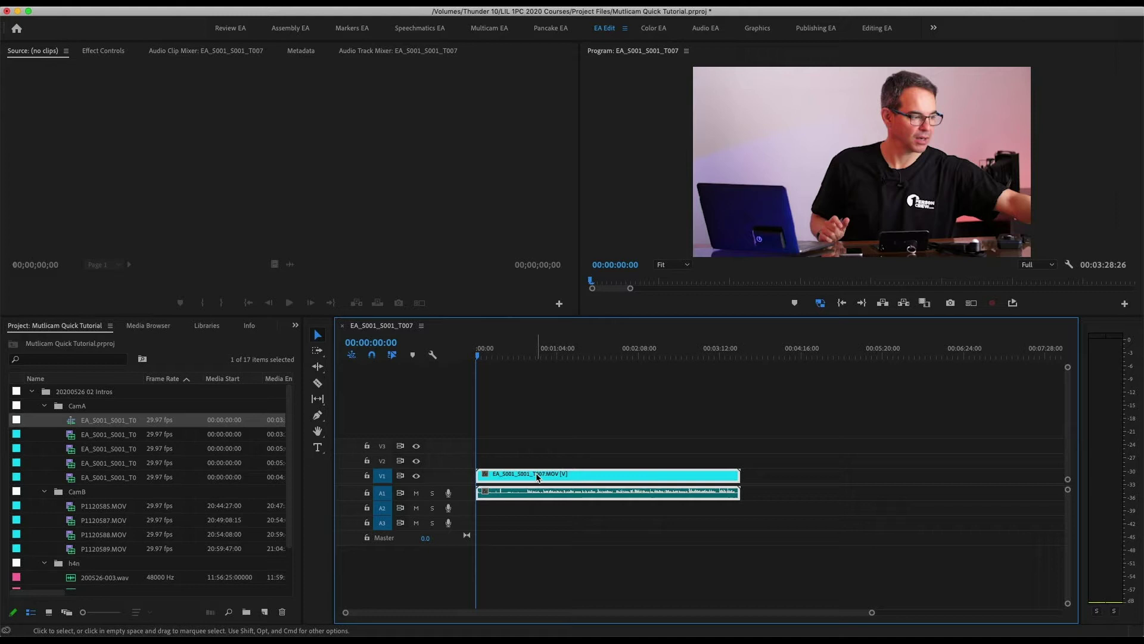
key("Delete")
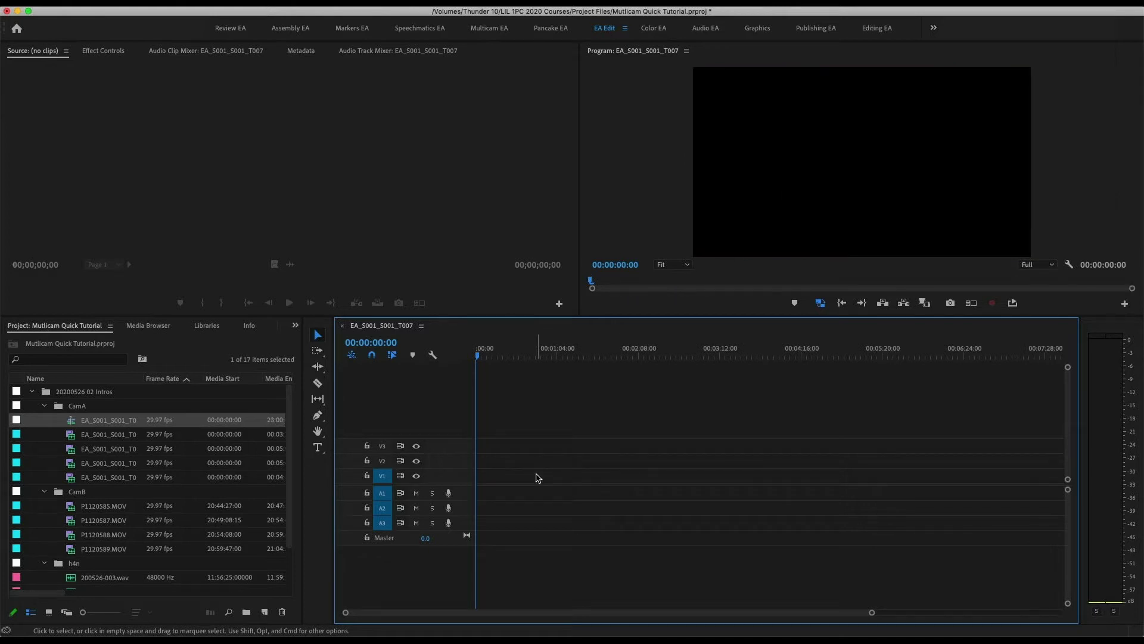
left_click(422, 327)
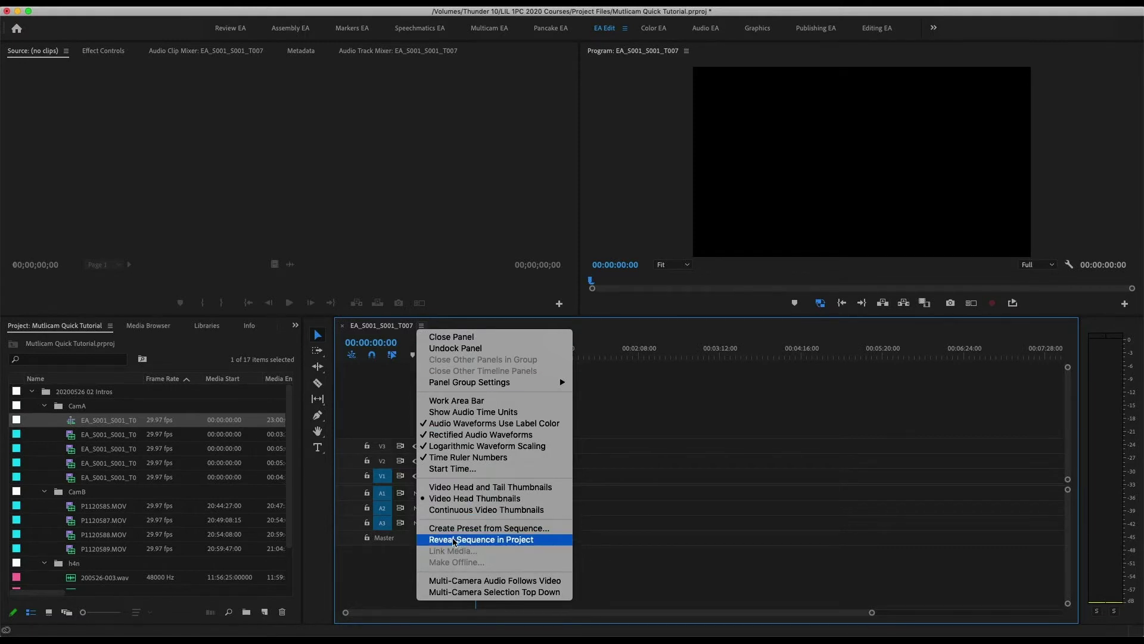
Reveal the new sequence in the Project panel and rename it 'seq v1'
left_click(433, 534)
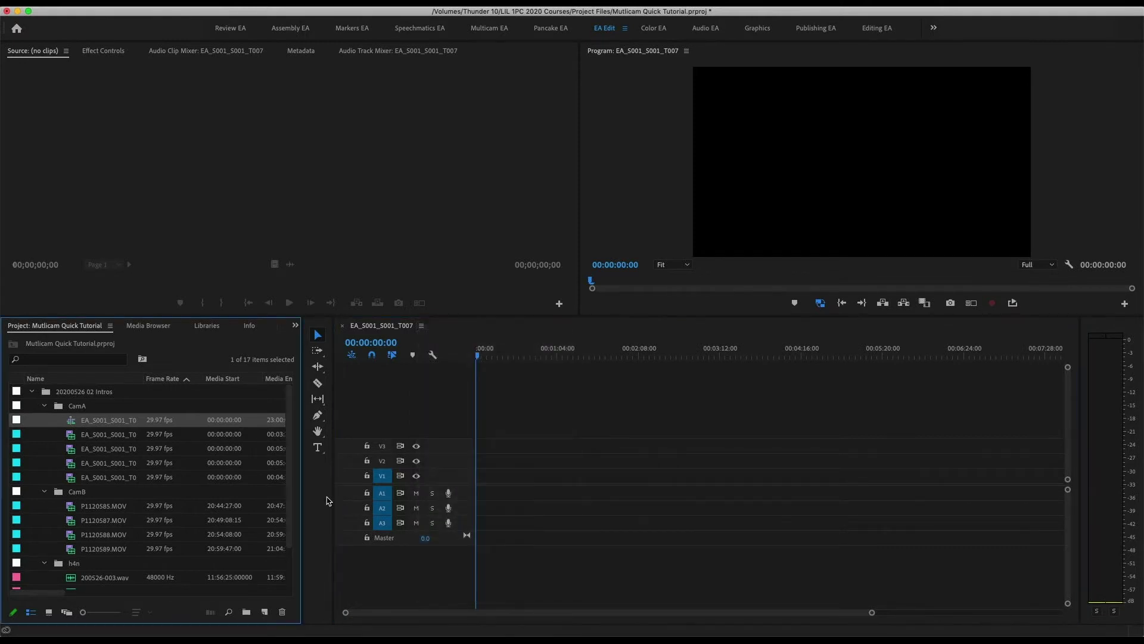
left_click(121, 423)
type("seq v1")
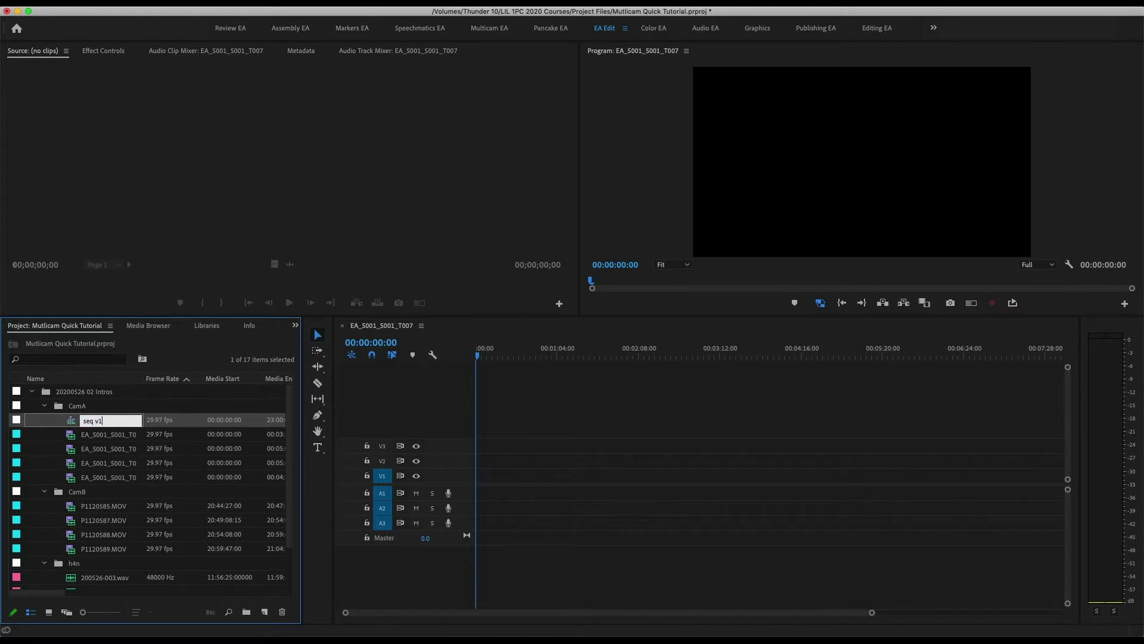
key("Tab")
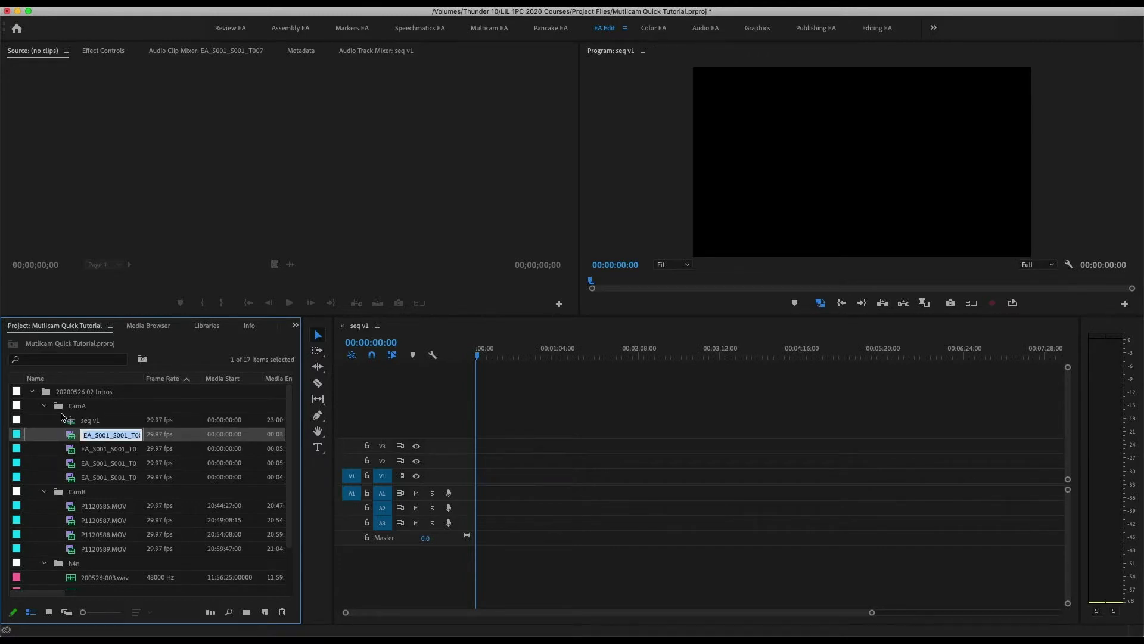
scroll(62, 424, "down", 3)
scroll(54, 433, "up", 3)
Collapse the CamA, CamB and h4n bins and create a top-level bin named 'Sequences'
left_click(45, 406)
left_click(44, 420)
left_click(44, 434)
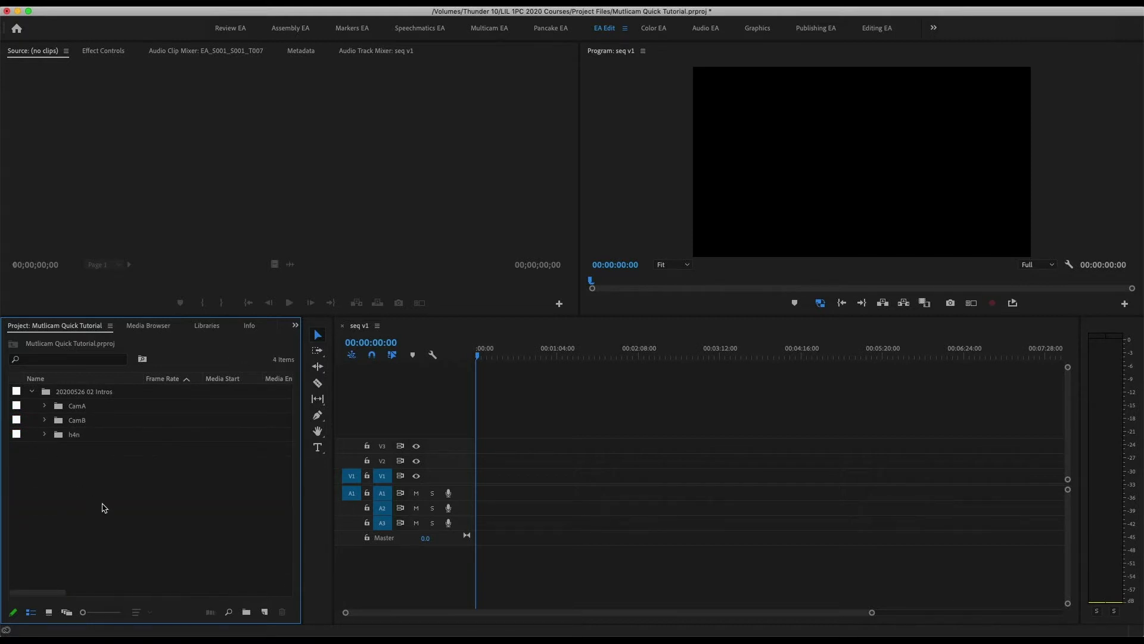
left_click(246, 612)
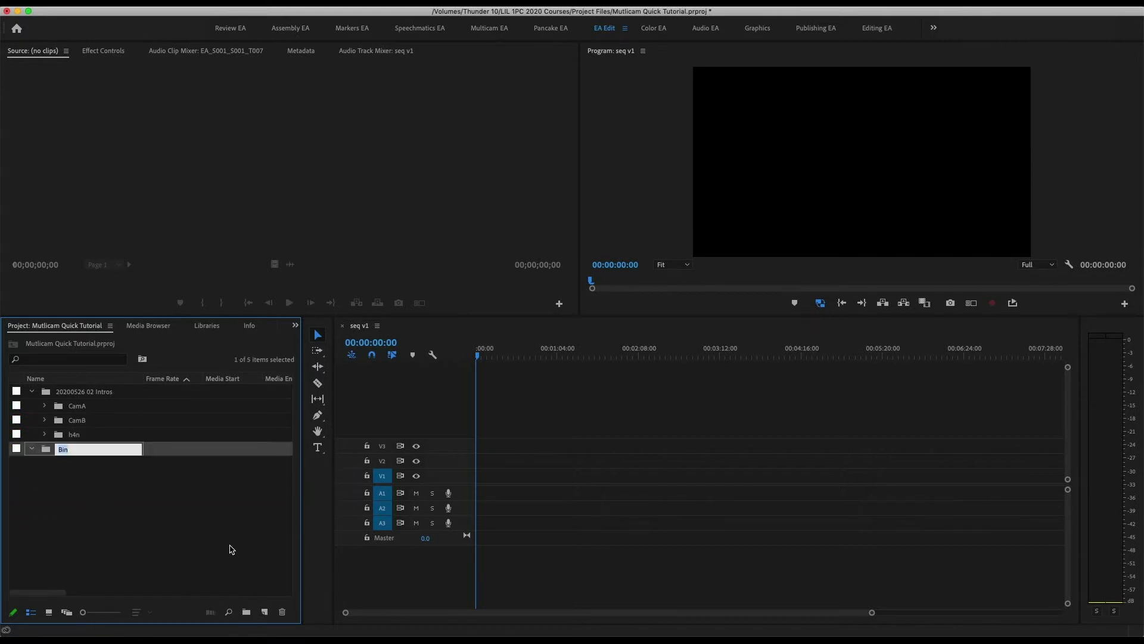
type("Sequences")
key("Return")
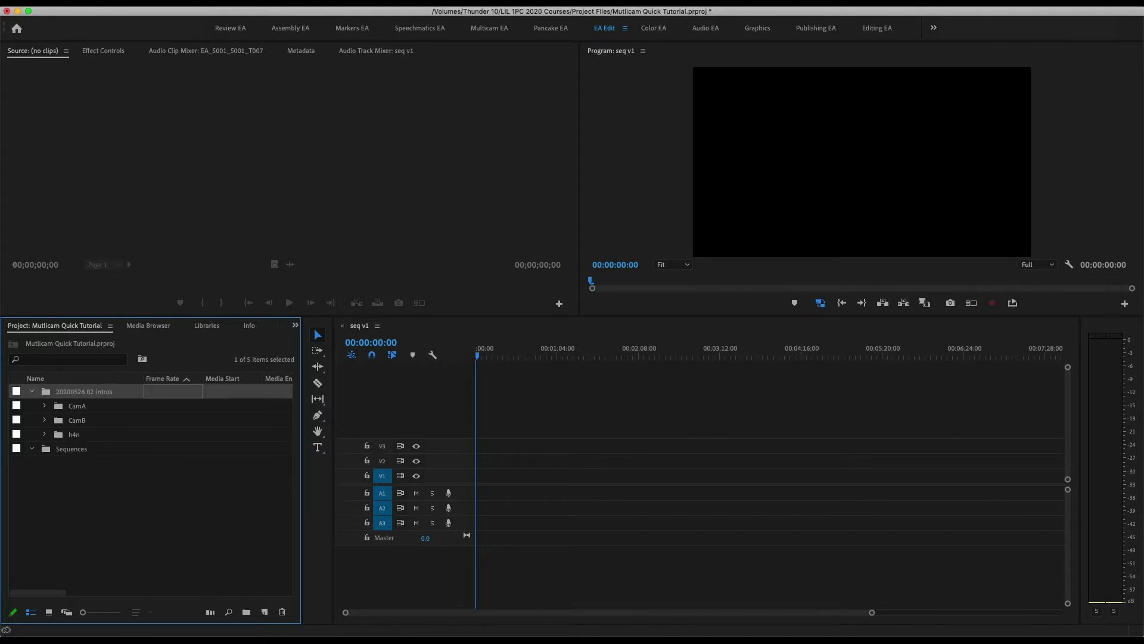
left_click(44, 406)
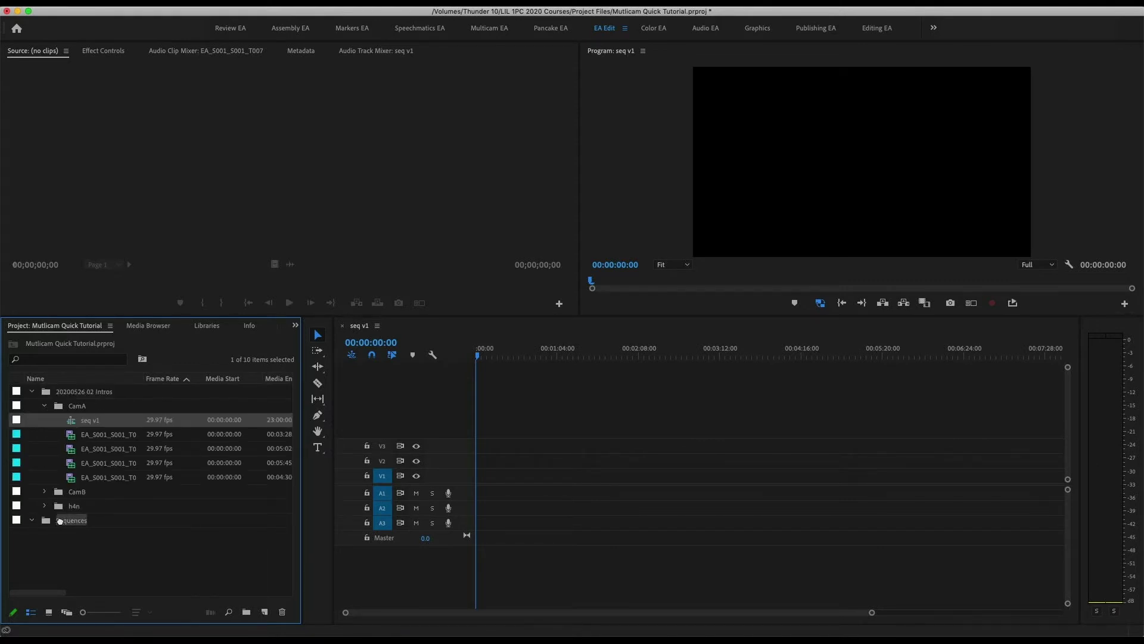
Place the four CamA clips on V1 and the four CamB clips on V2 of seq v1
left_click(85, 424)
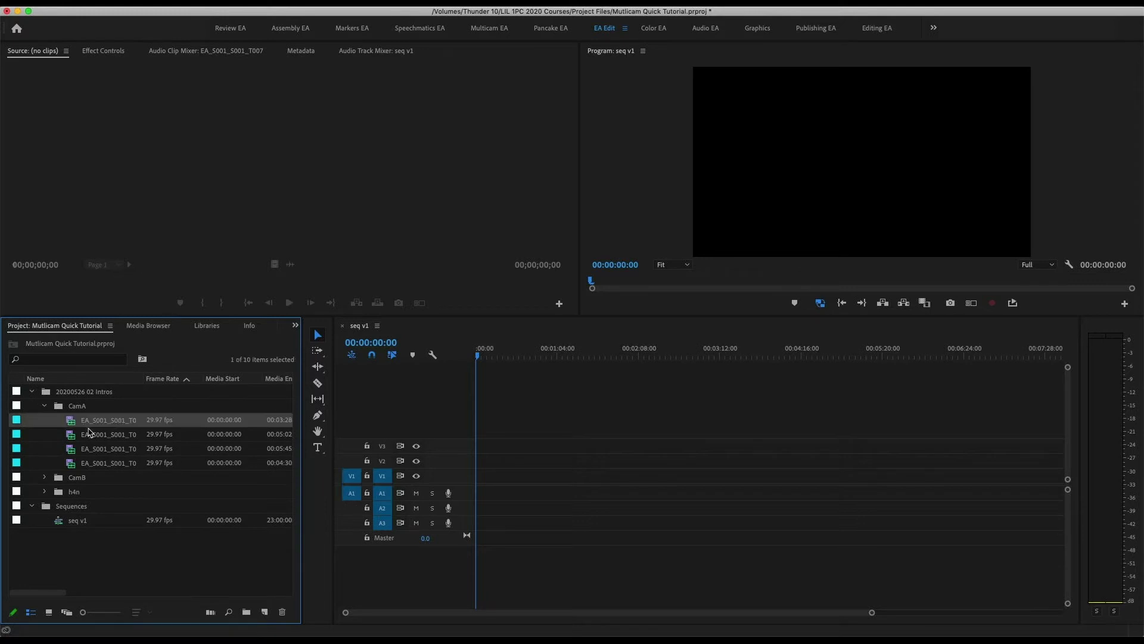
left_click(100, 469, "shift")
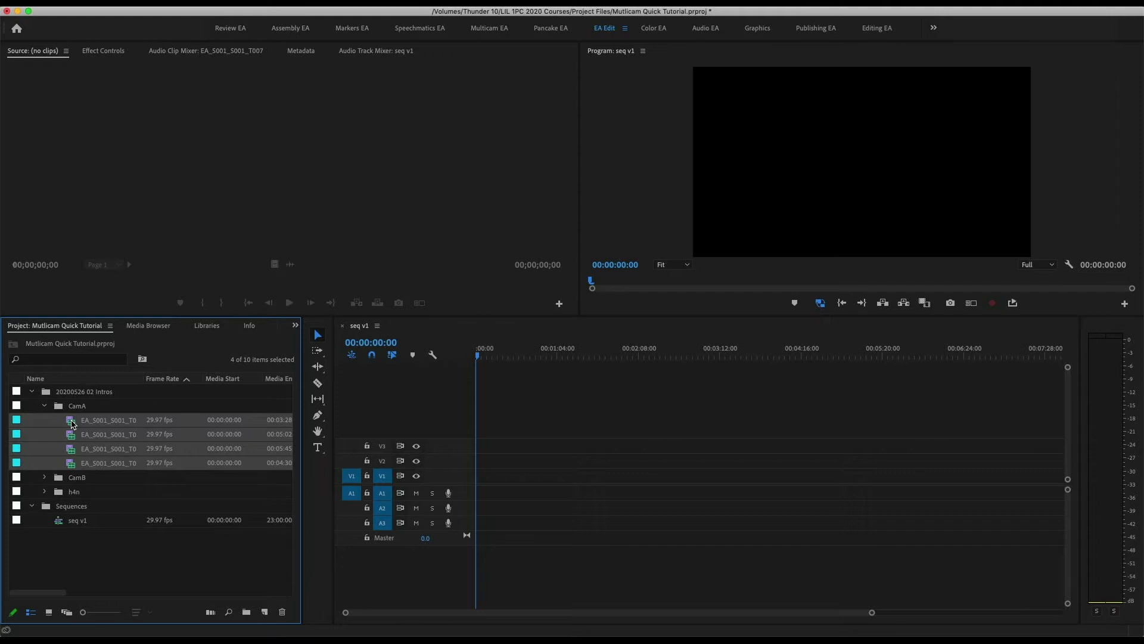
left_click_drag(72, 424, 482, 492)
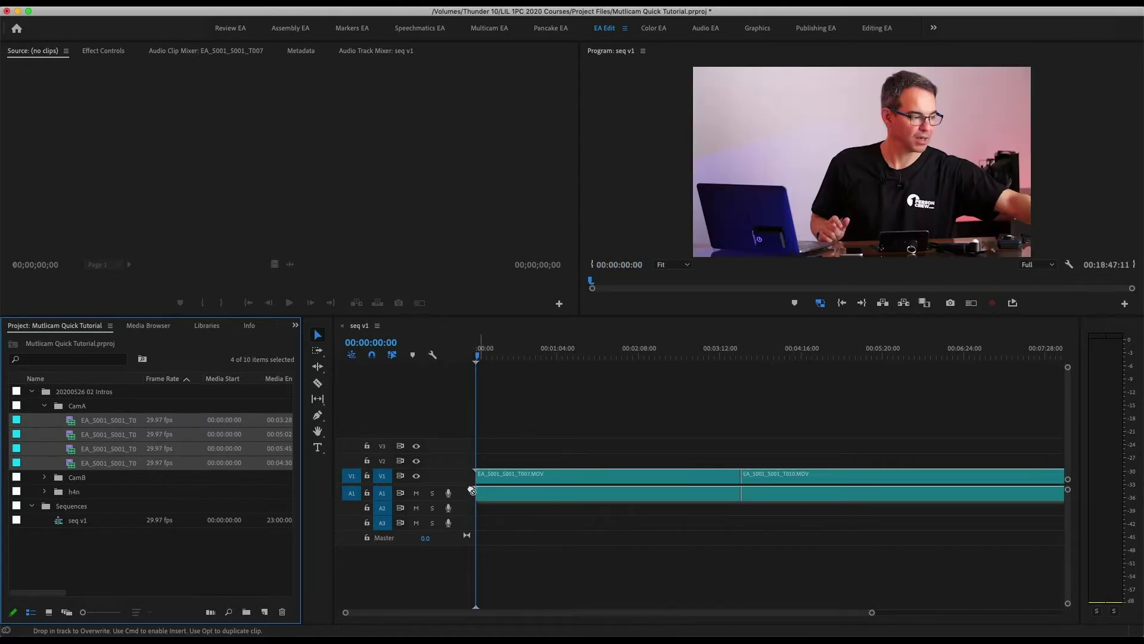
left_click(45, 477)
left_click(82, 493)
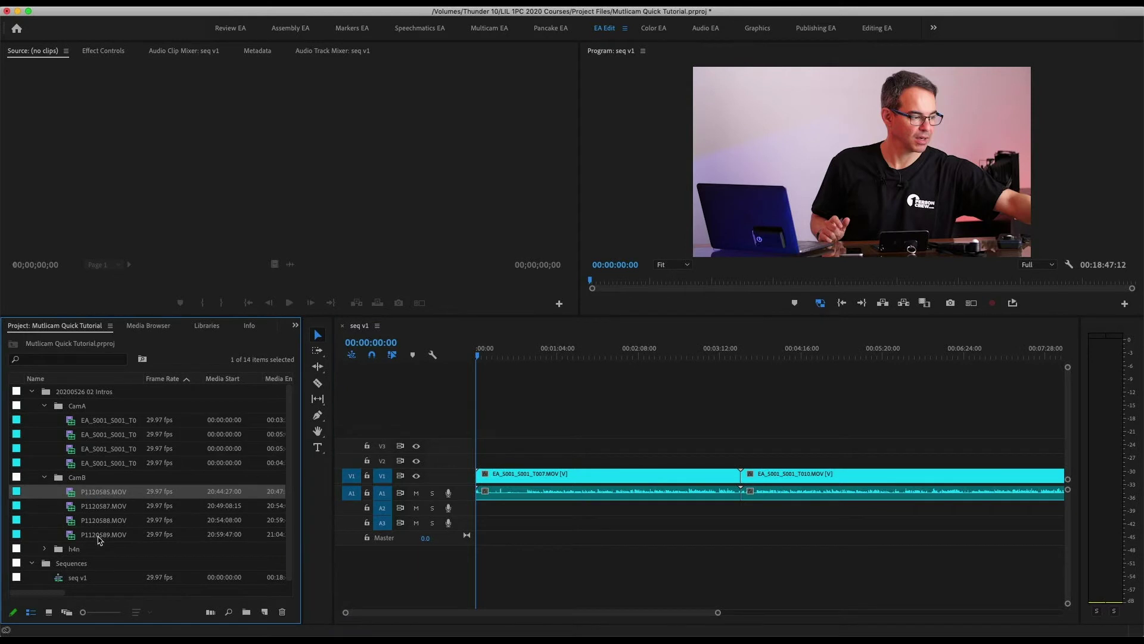
left_click(99, 535, "shift")
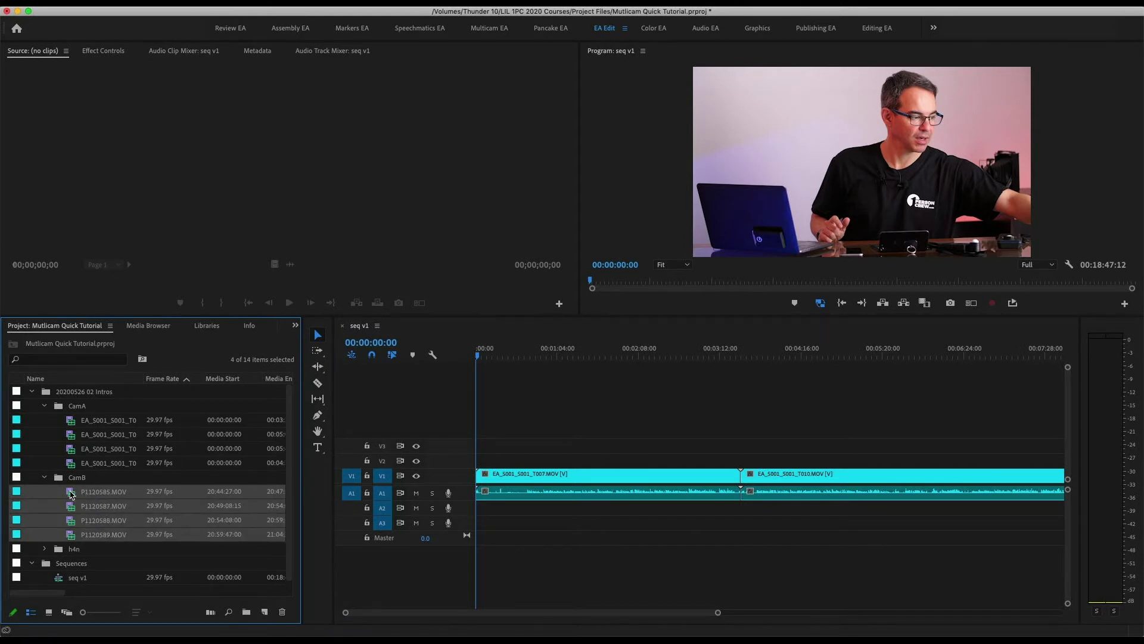
left_click_drag(70, 494, 471, 460)
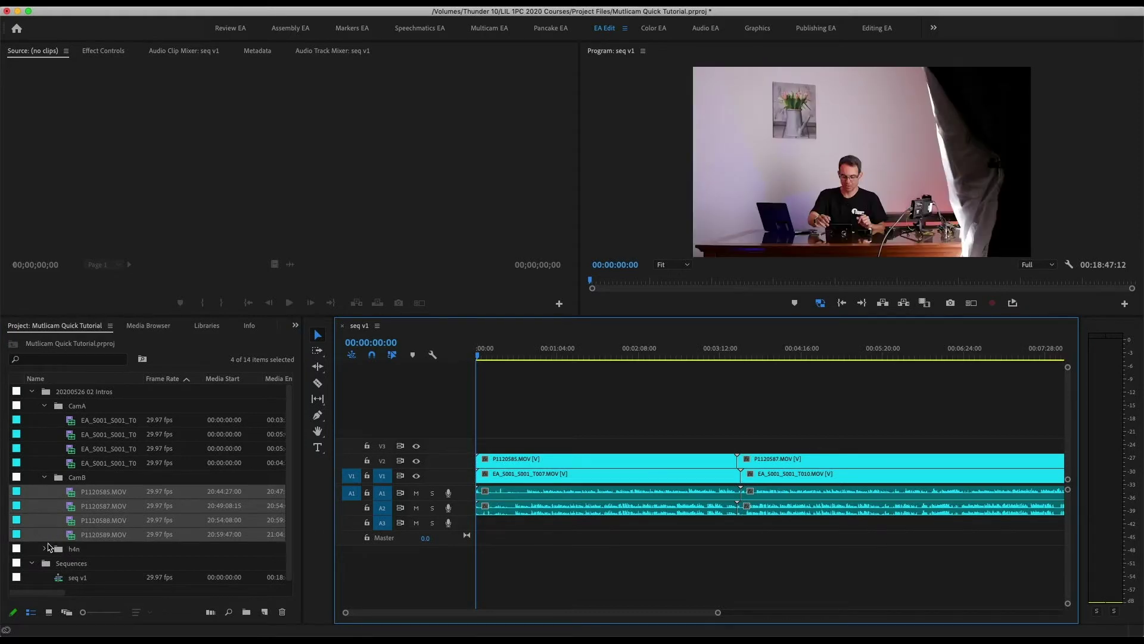
Add the four h4n WAV recordings to audio track A4
left_click(45, 548)
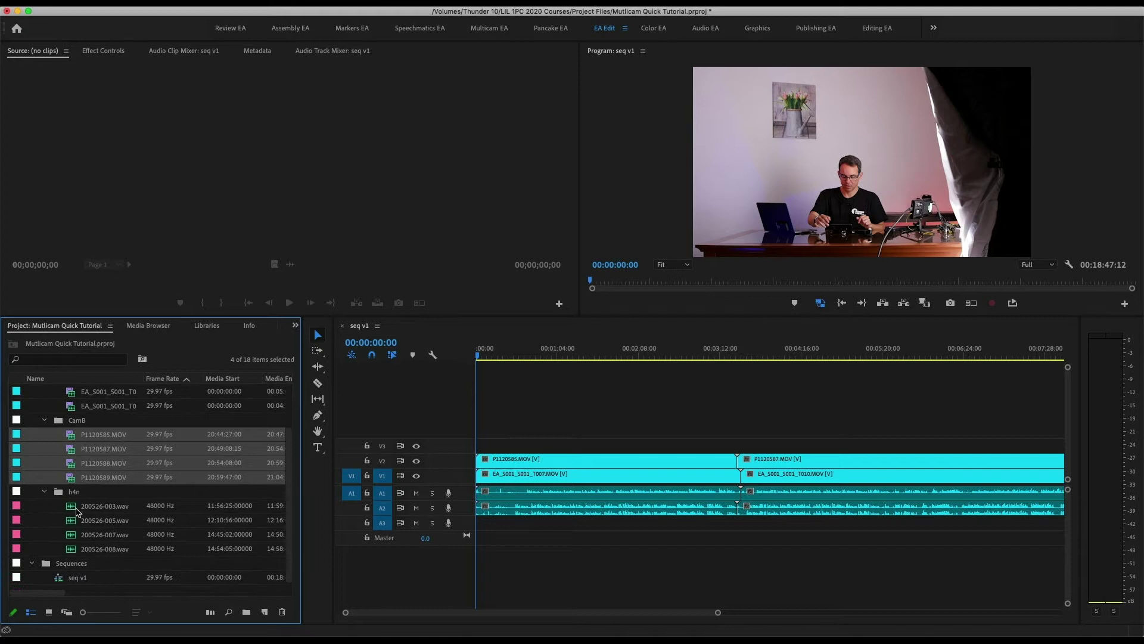
left_click(81, 508)
left_click(95, 553, "shift")
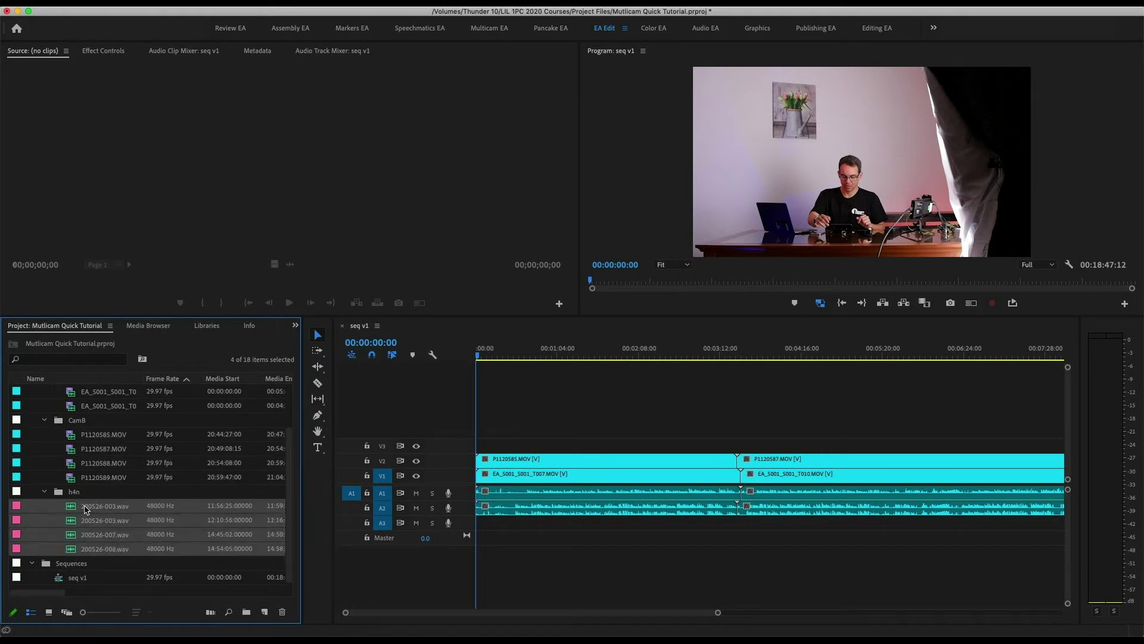
left_click_drag(74, 510, 469, 579)
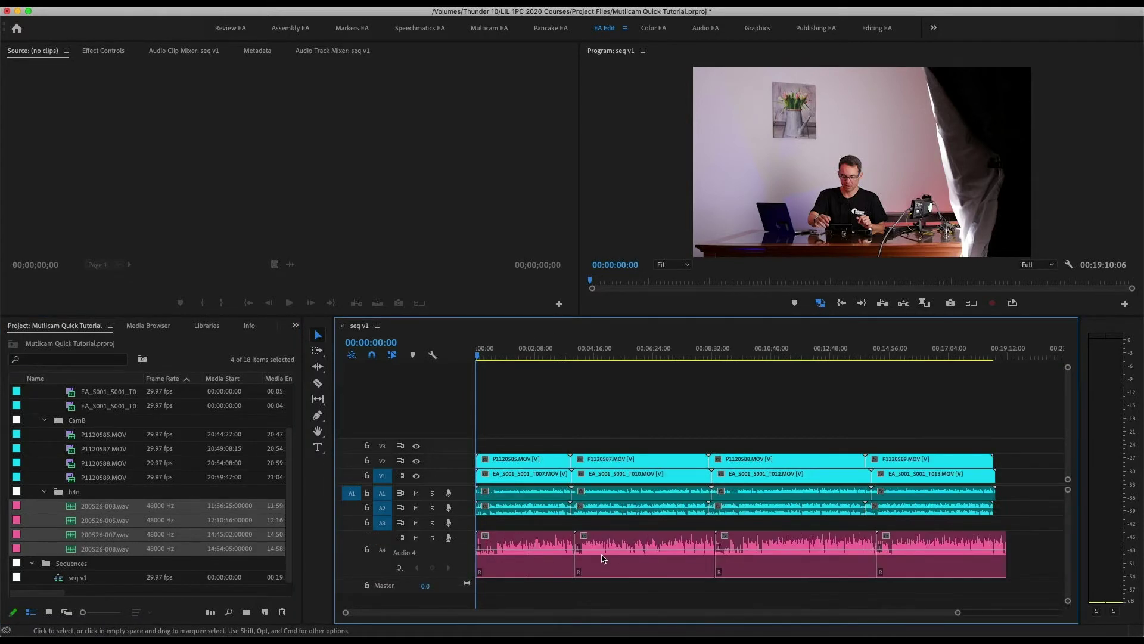
Remap the four Audio 4 recorder clips so both left and right channels use source channel L
key("minus")
left_click_drag(1044, 569, 913, 569)
left_click_drag(824, 571, 527, 566)
right_click(528, 546)
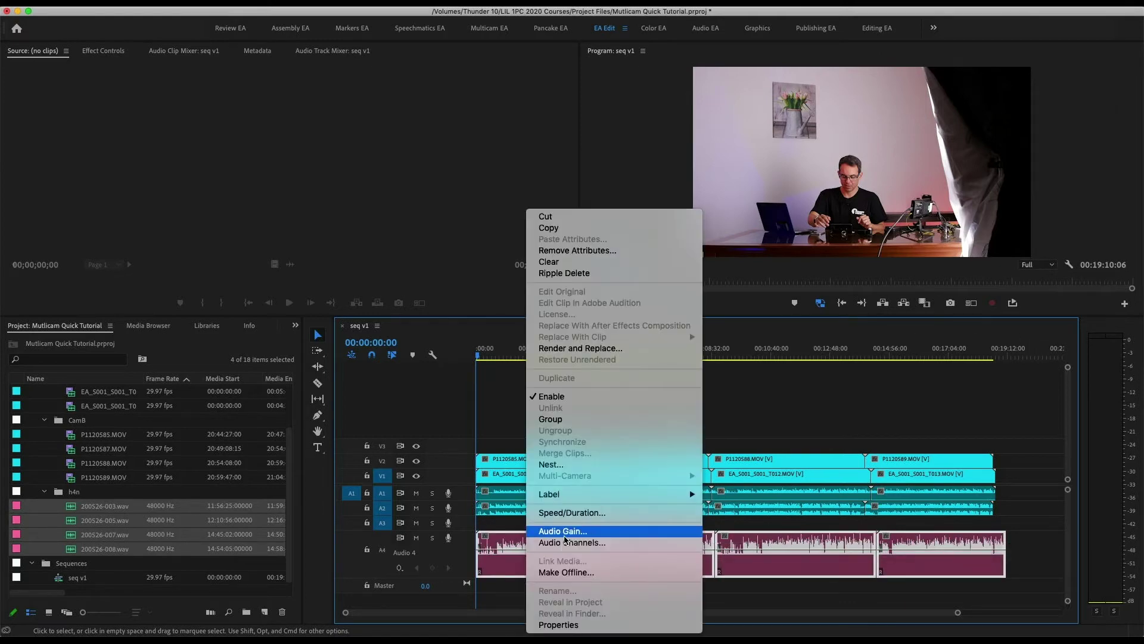
left_click(568, 544)
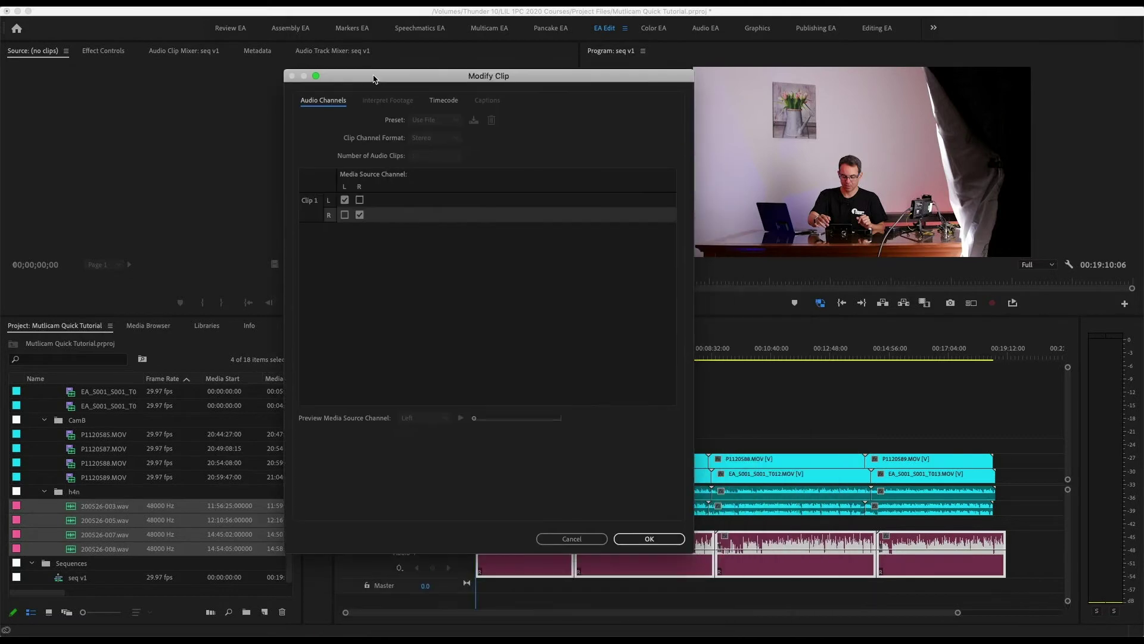
left_click(344, 214)
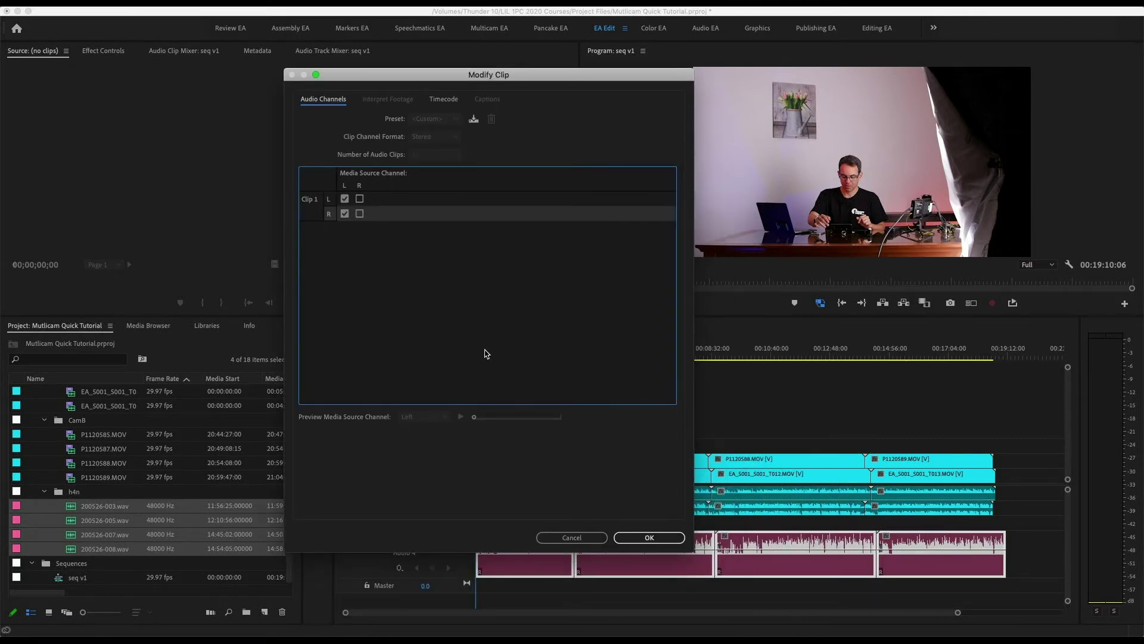
left_click(660, 537)
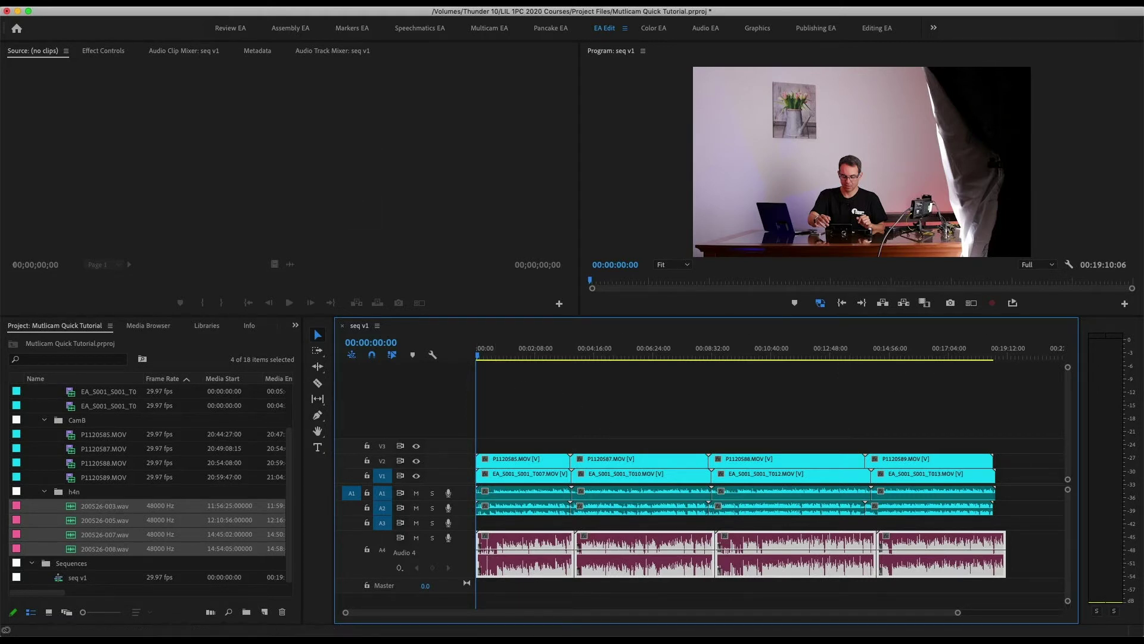
Synchronize seq v1 by audio with PluralEyes 4, producing seq v1_synced
left_click(351, 2)
mouse_move(367, 48)
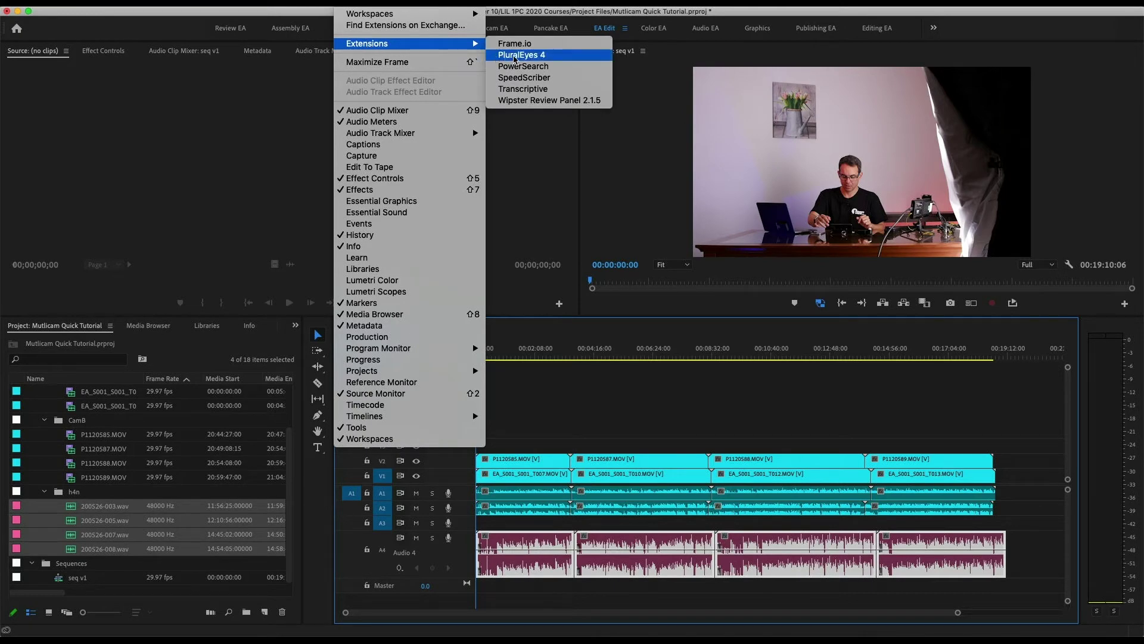
left_click(516, 56)
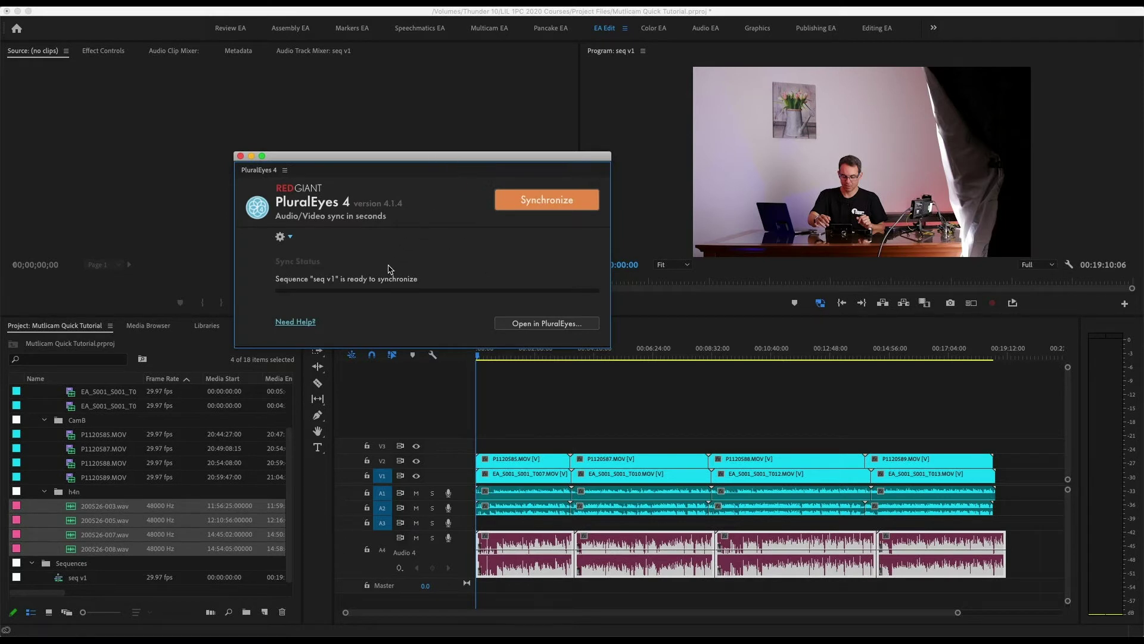
left_click_drag(353, 167, 323, 106)
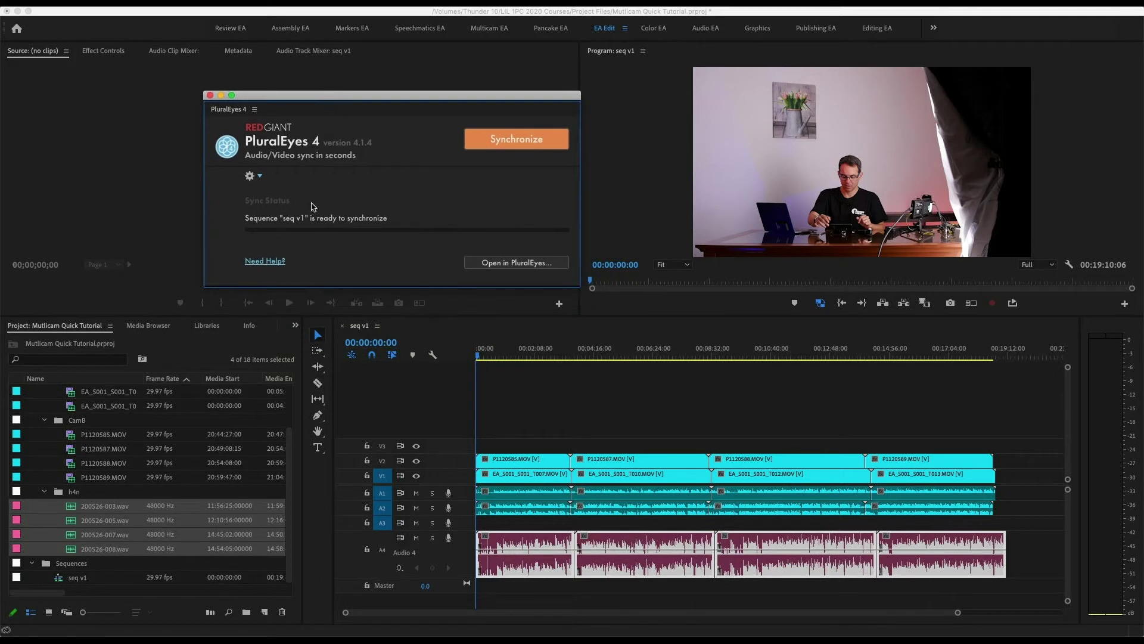
left_click(516, 145)
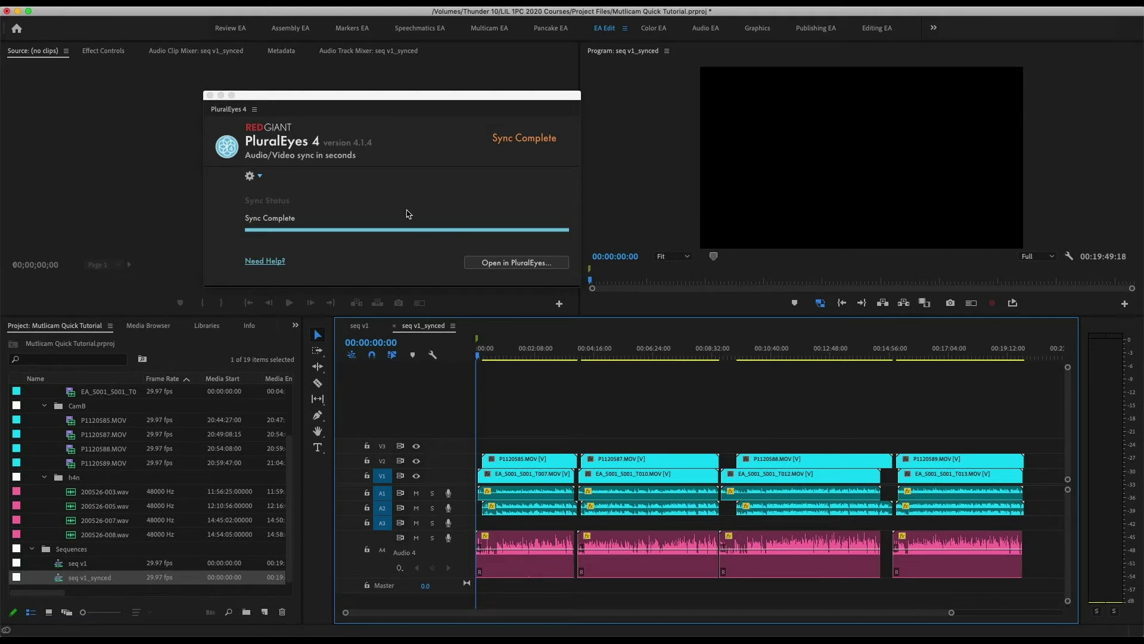
left_click(209, 95)
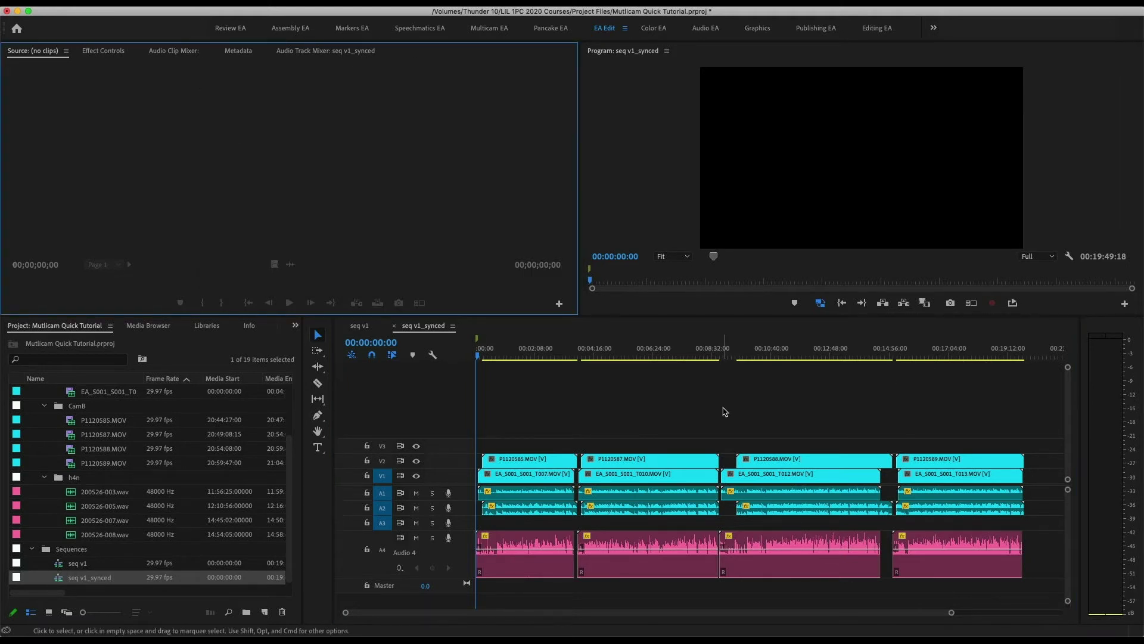
Scrub seq v1_synced around 3:34, 8:46 and 15:04 to check the alignment
left_click(581, 356)
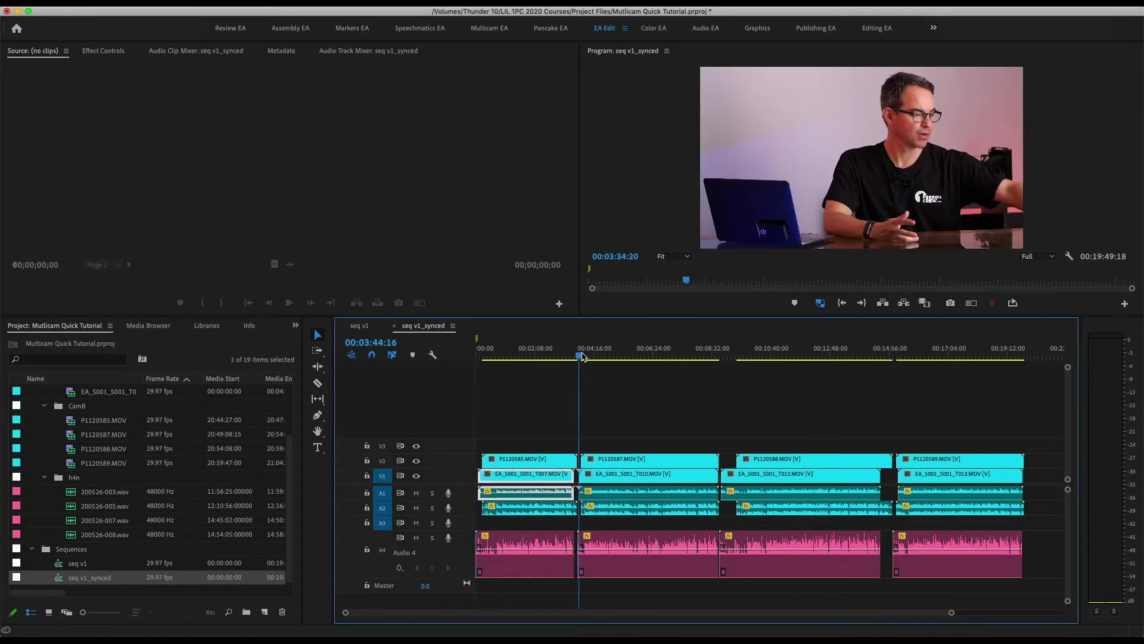
left_click_drag(581, 356, 575, 357)
left_click(722, 357)
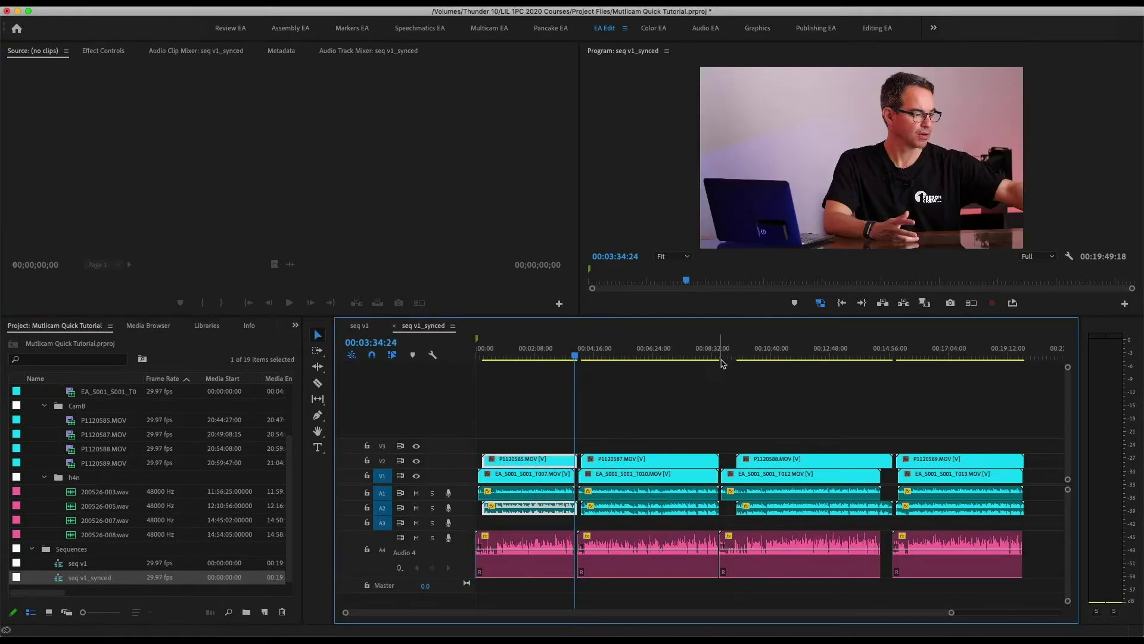
left_click(719, 357)
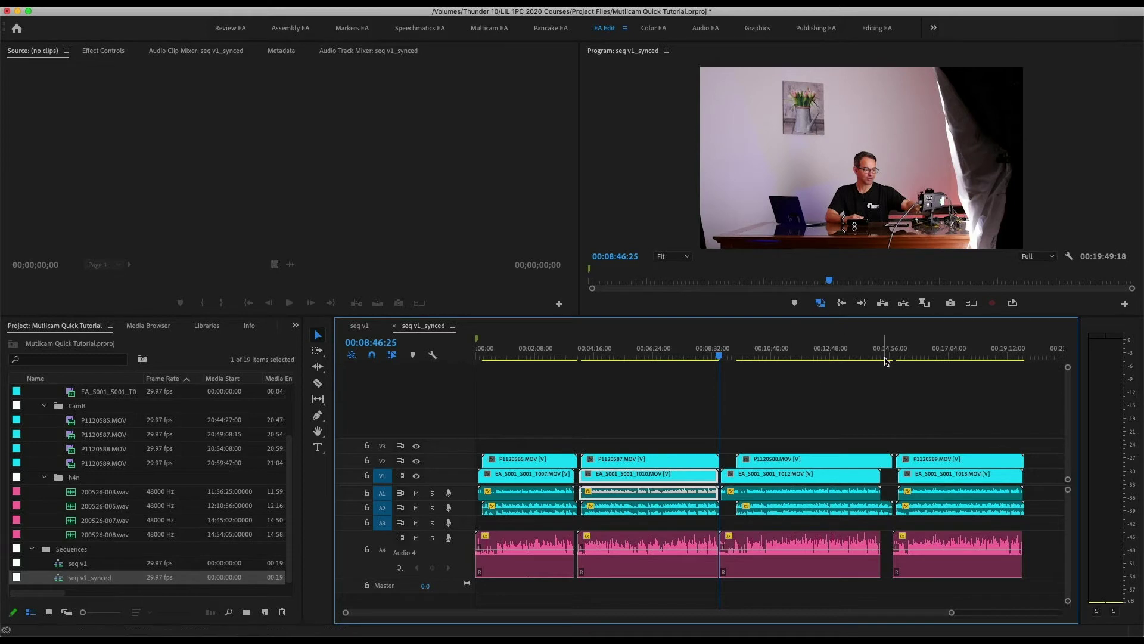
left_click_drag(881, 358, 893, 359)
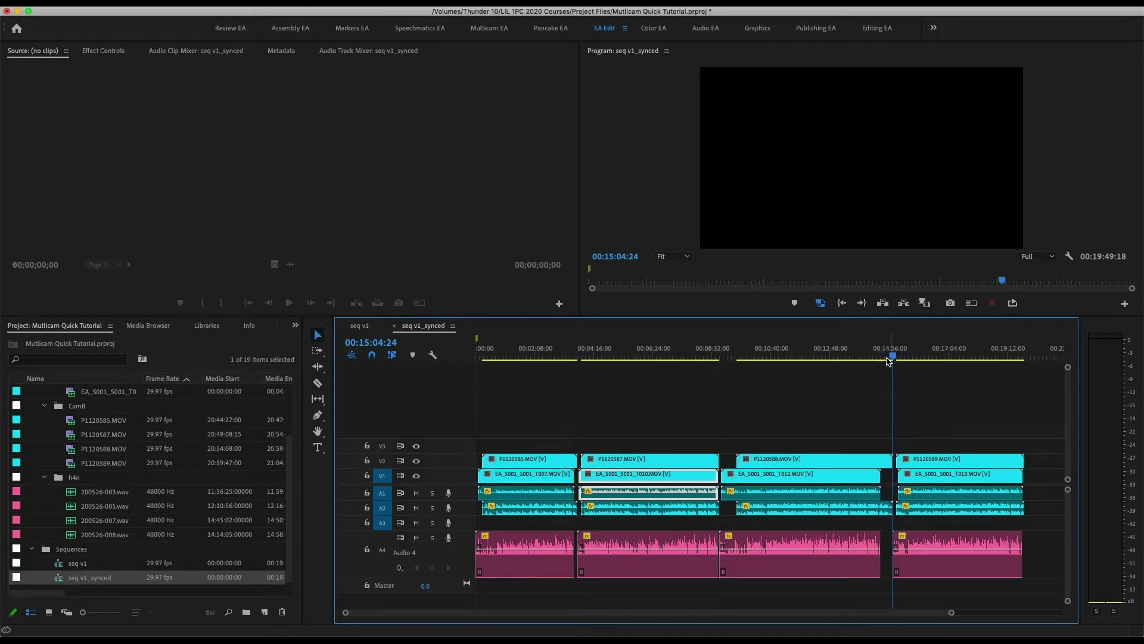
Close the original seq v1 timeline, keeping only seq v1_synced open
left_click(540, 419)
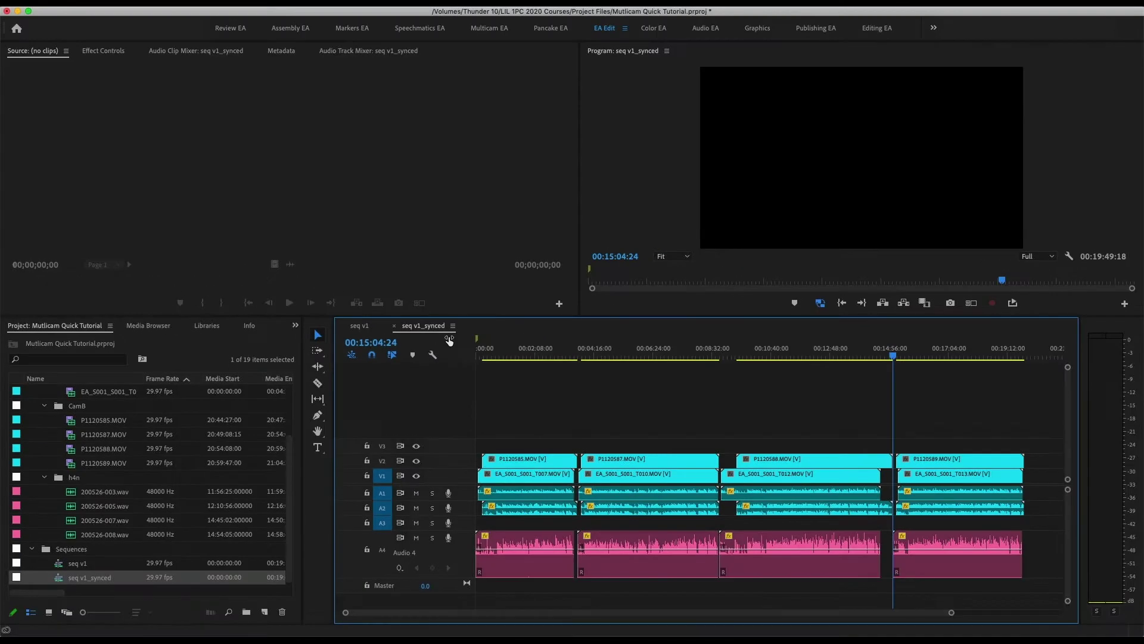
left_click(359, 326)
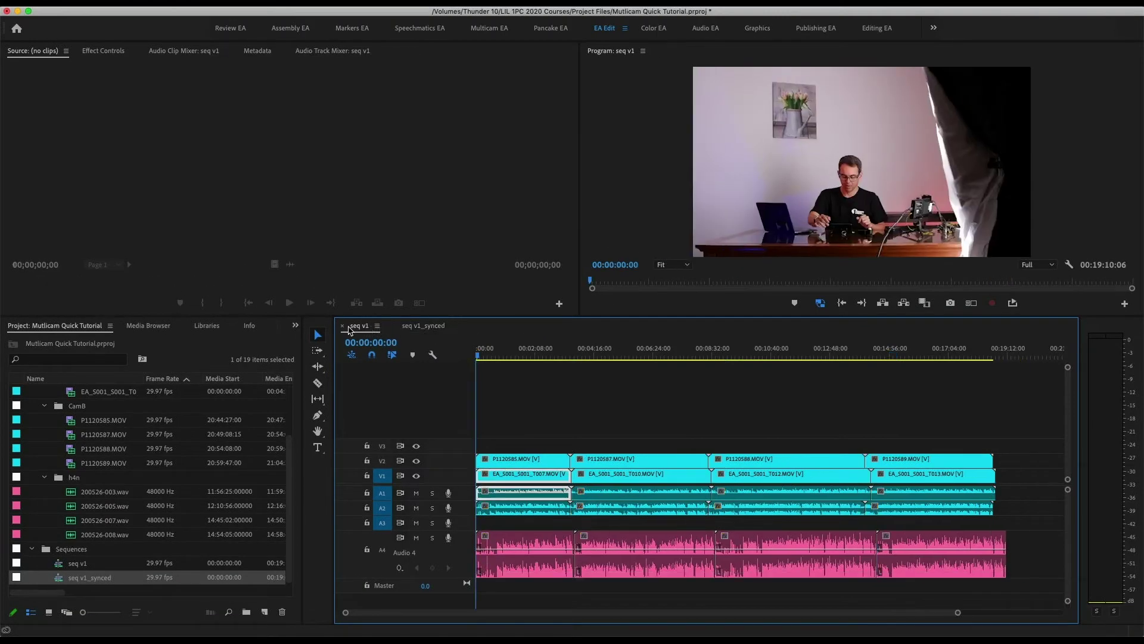
left_click(343, 326)
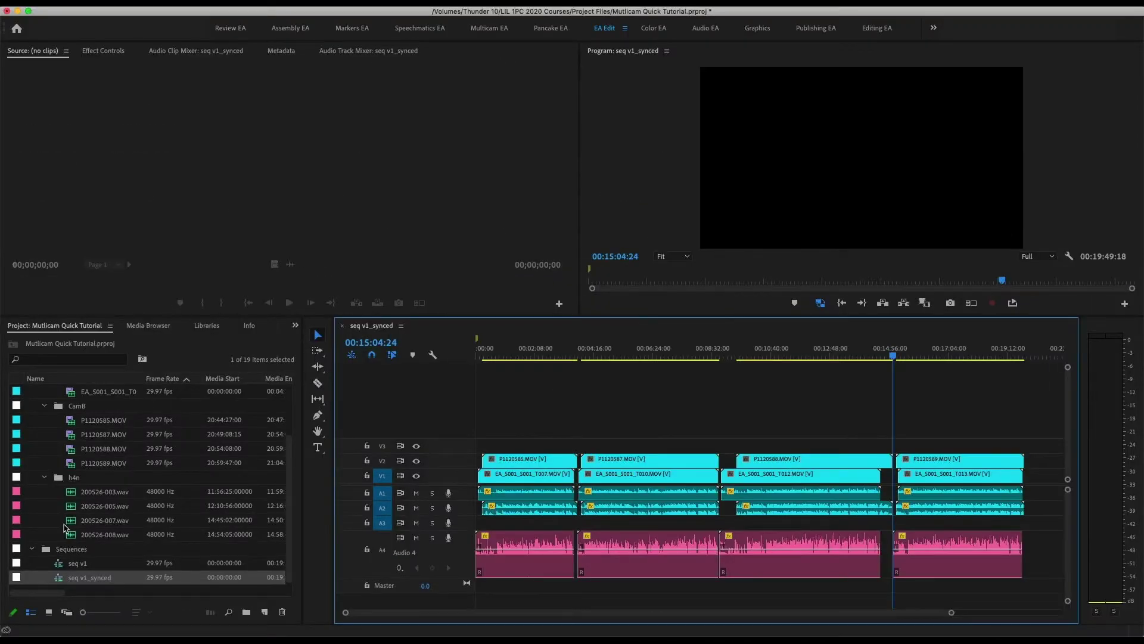
Collapse the CamA, CamB and h4n bins and select all camera clips on V1 and V2
scroll(112, 280, "up", 3)
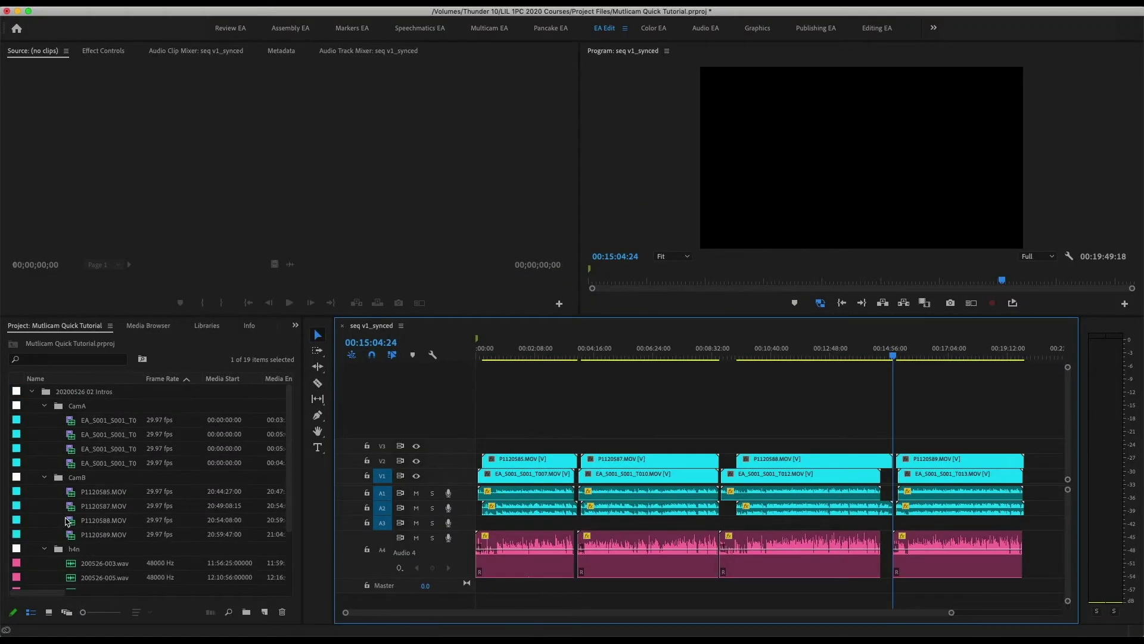
left_click(45, 406)
left_click(45, 420)
left_click(46, 436)
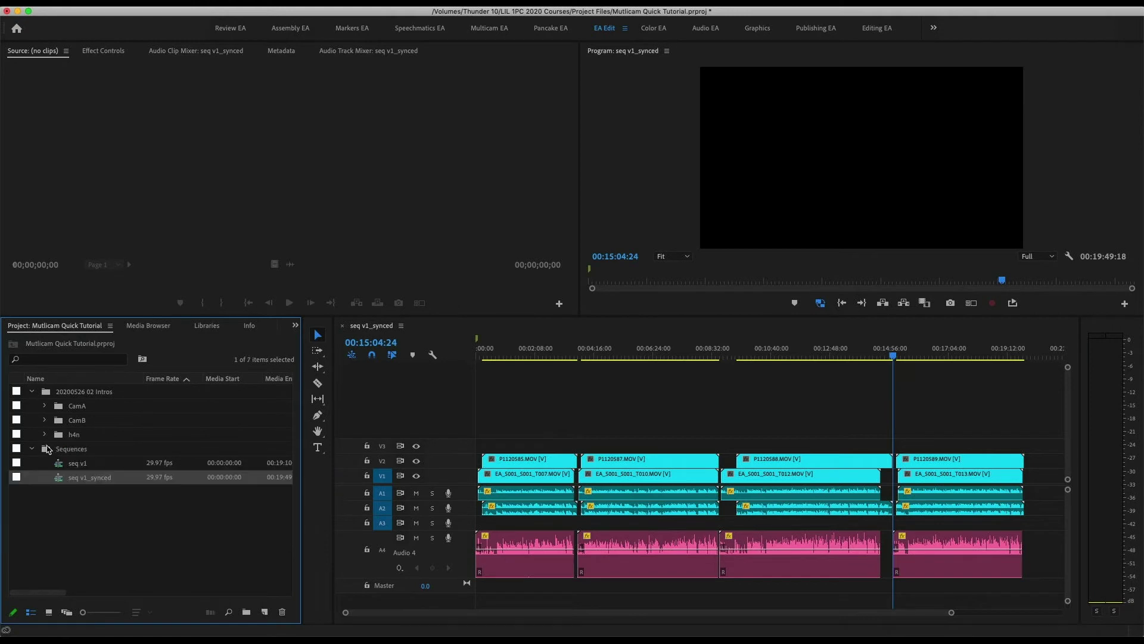
left_click(632, 419)
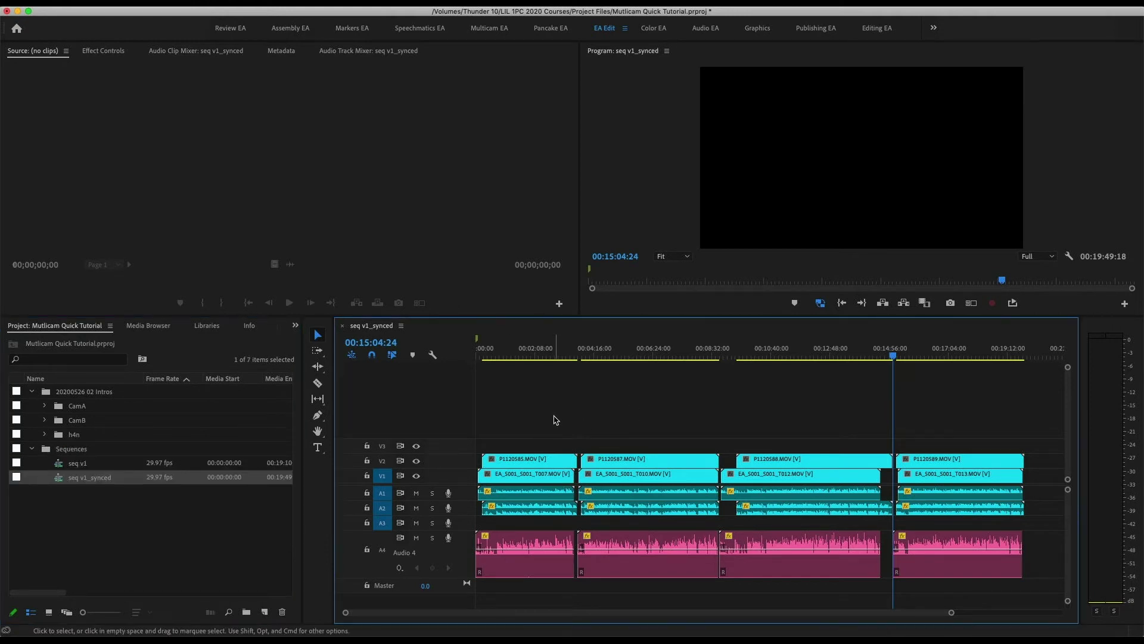
left_click_drag(502, 419, 899, 488)
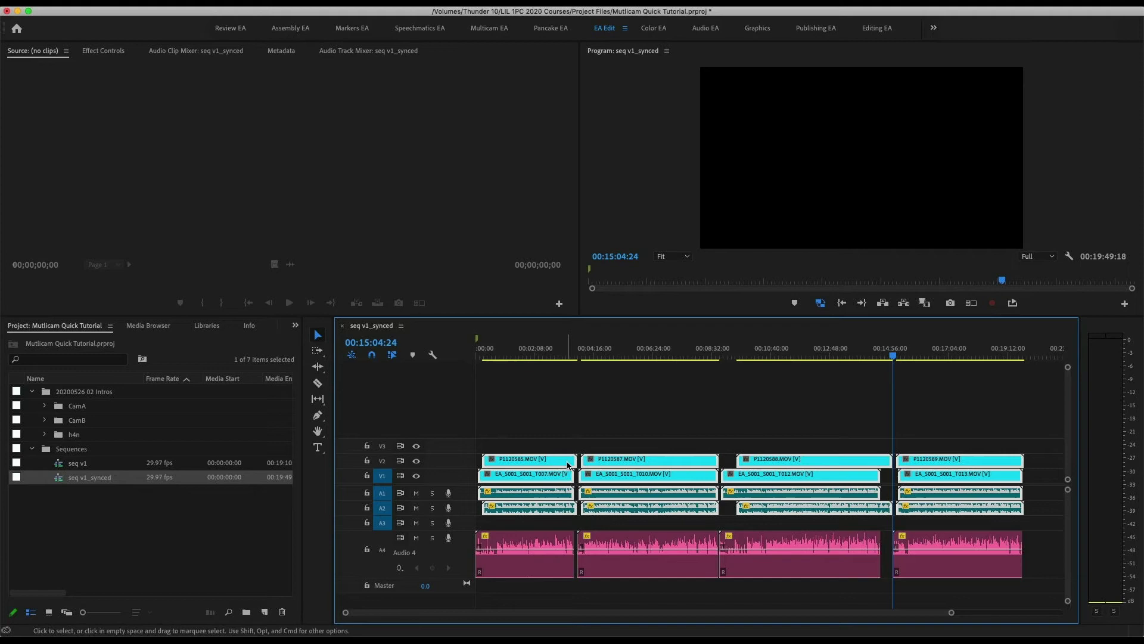
Nest the selected V1 and V2 camera clips into a sequence named 'nest v1'
right_click(530, 464)
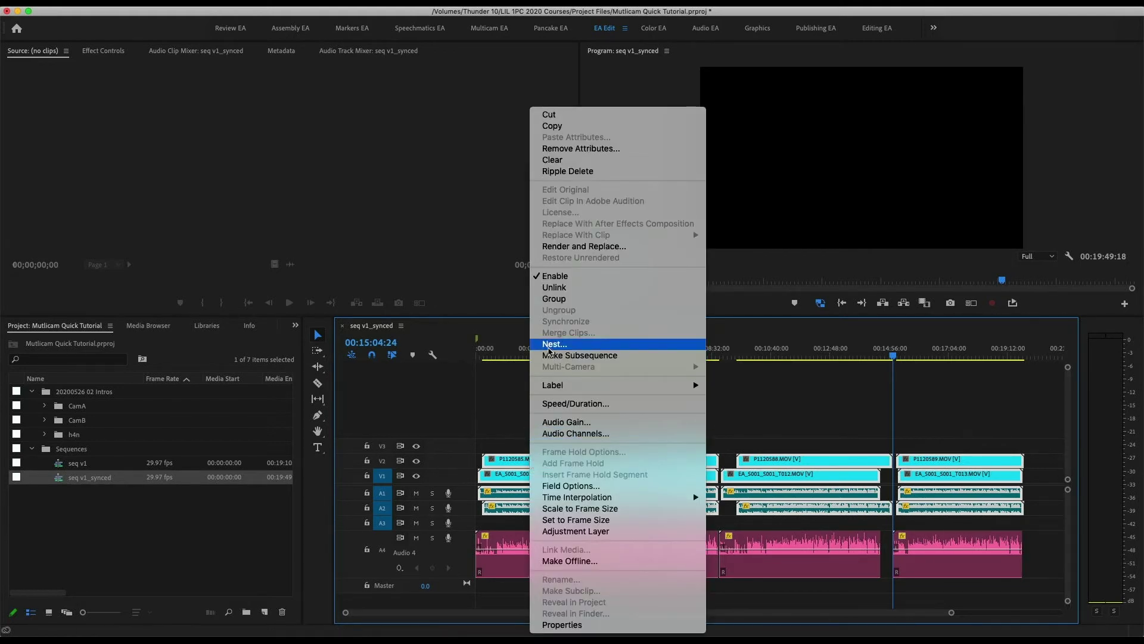
left_click(550, 344)
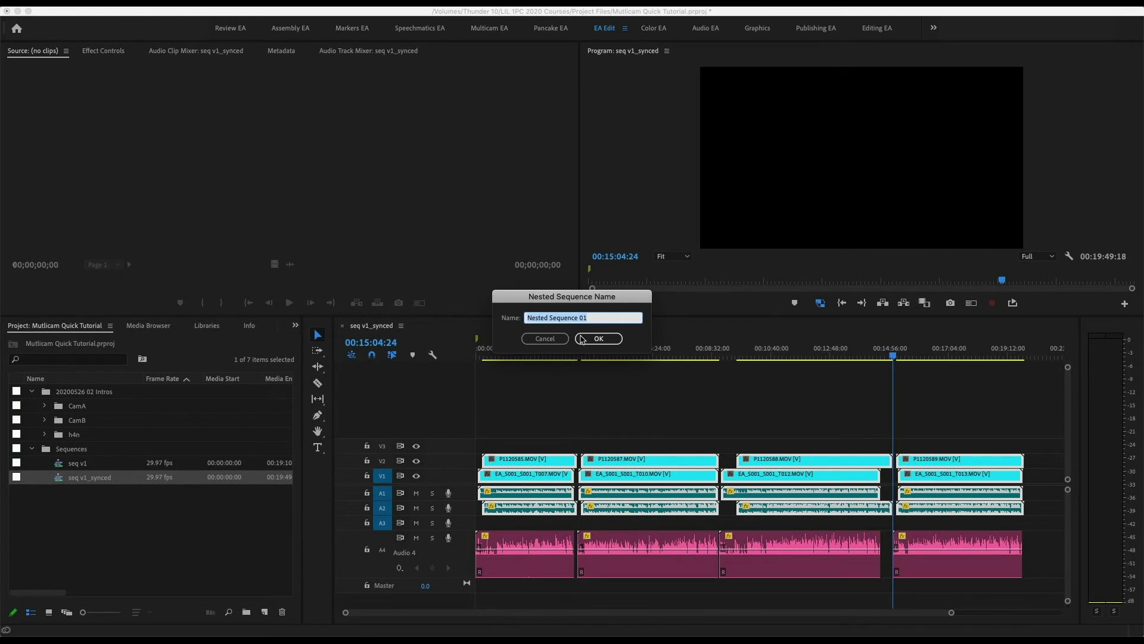
type("nest v1")
key("Return")
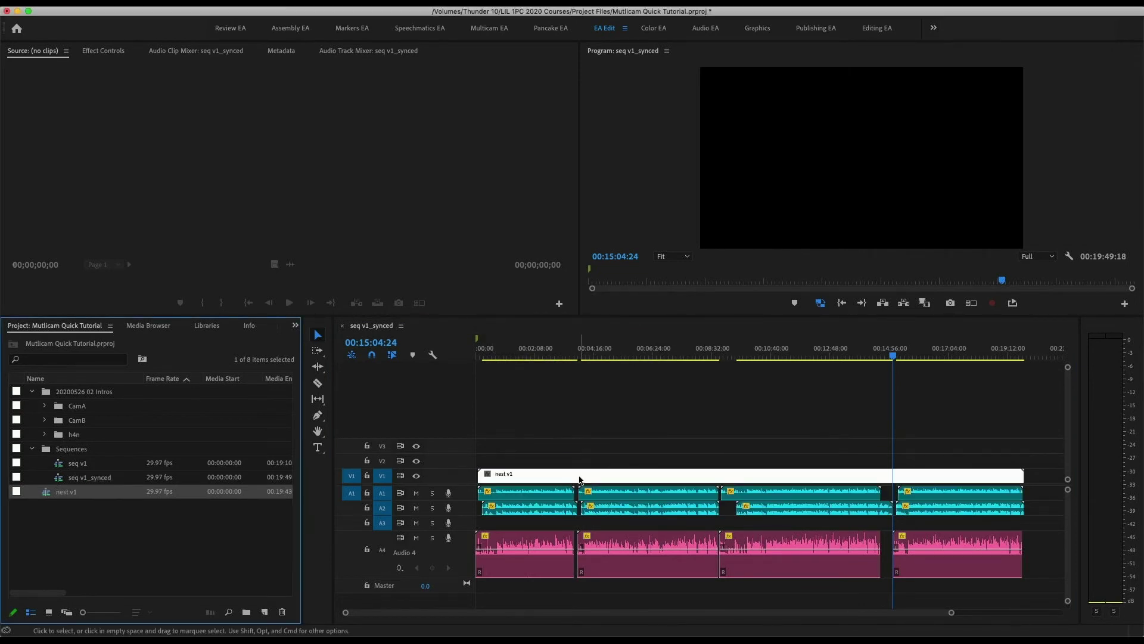
Turn on multi-camera view in the Program monitor and scrub near 2:28 and 6:29 to compare angles
left_click(572, 470)
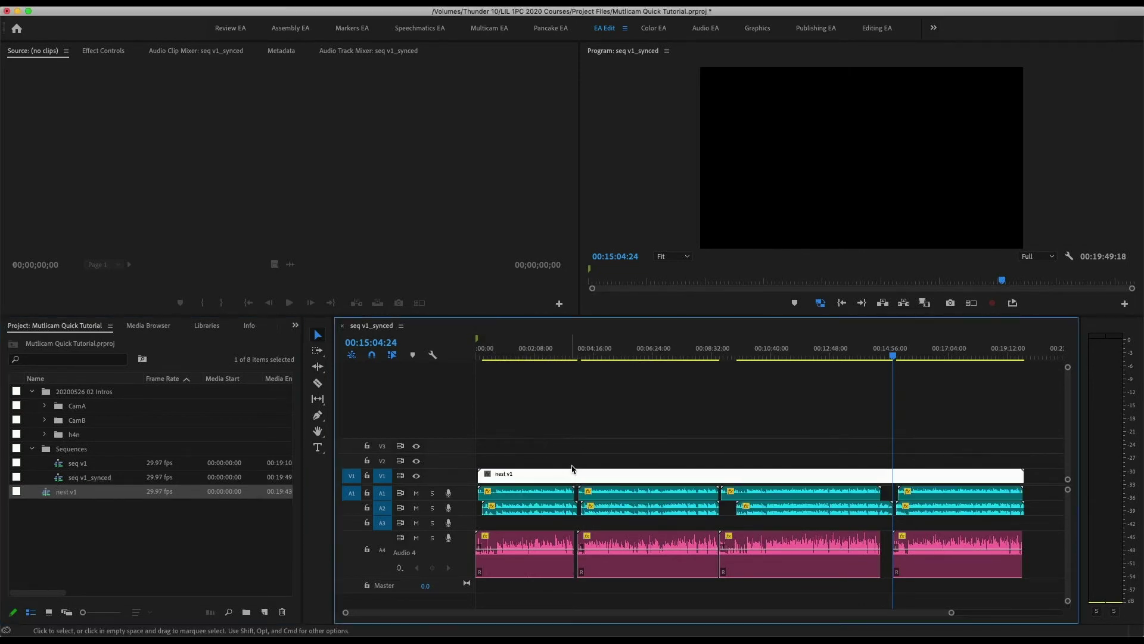
left_click(545, 351)
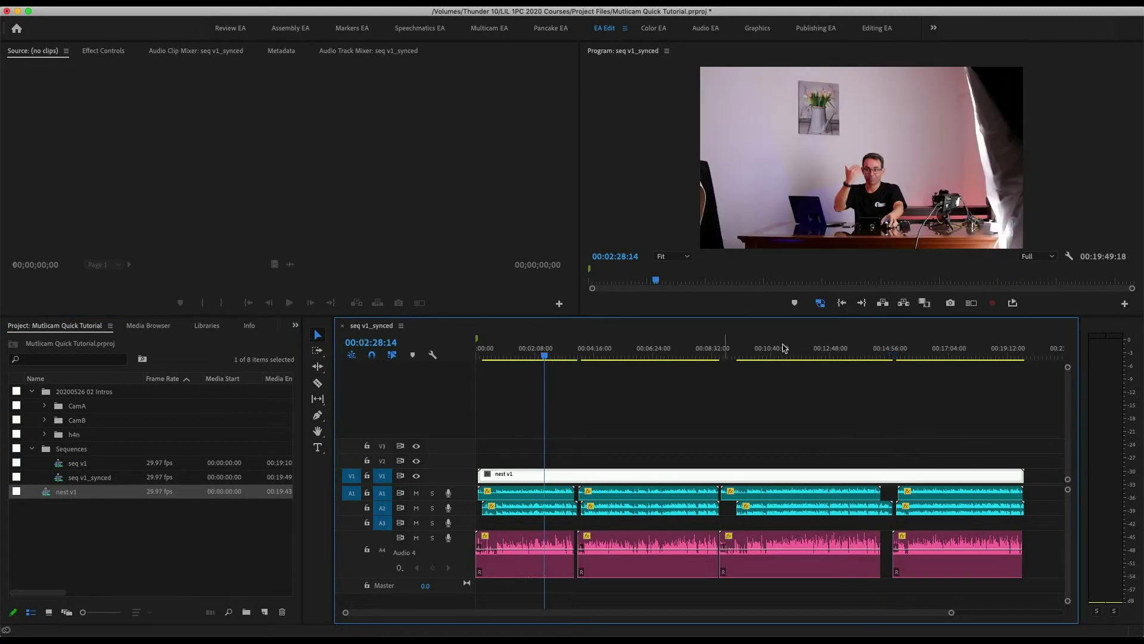
left_click(971, 303)
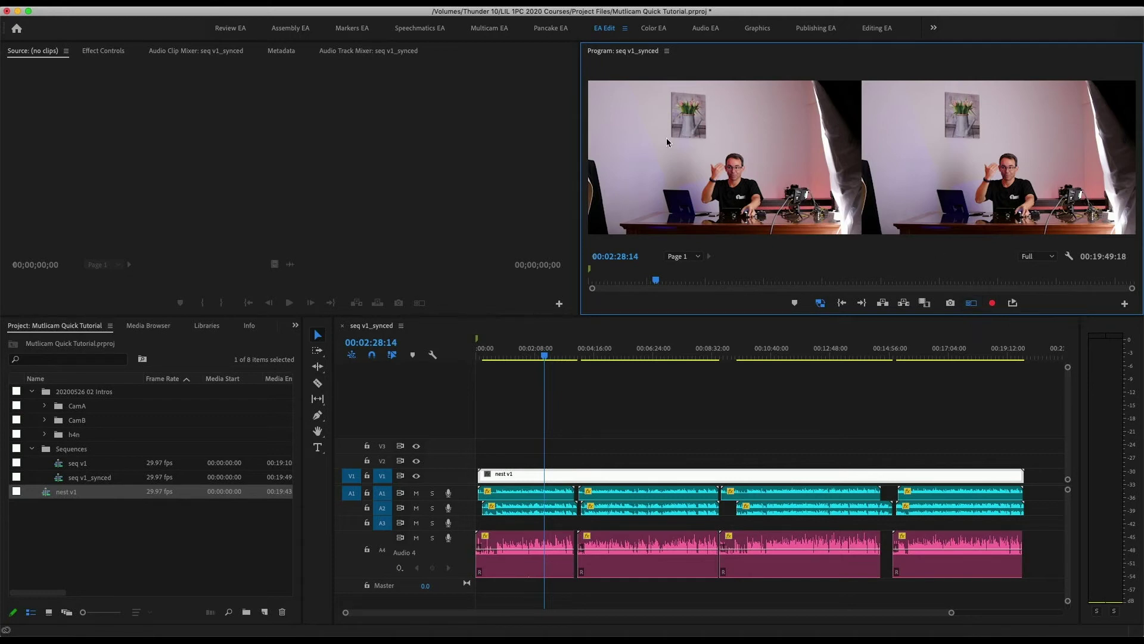
left_click(656, 356)
mouse_move(656, 358)
left_mouse_down()
mouse_move(531, 360)
mouse_move(659, 363)
mouse_move(535, 365)
mouse_move(642, 363)
left_mouse_up()
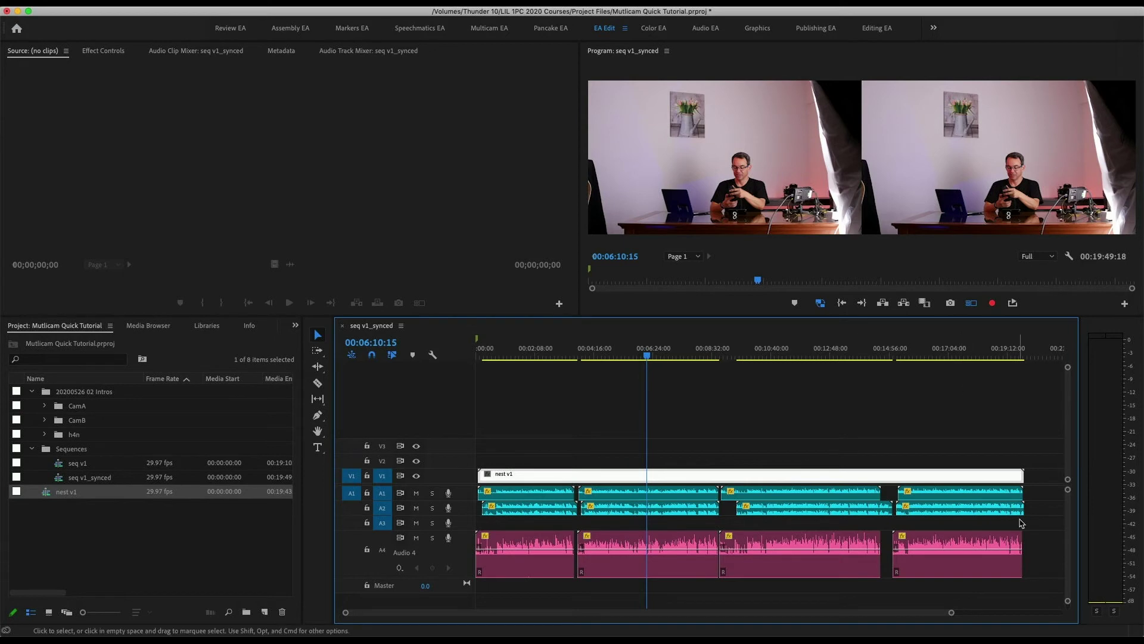
Set the Audio 4 clips in seq v1_synced to use the left source channel for both outputs
left_click_drag(1042, 578, 545, 560)
right_click(545, 561)
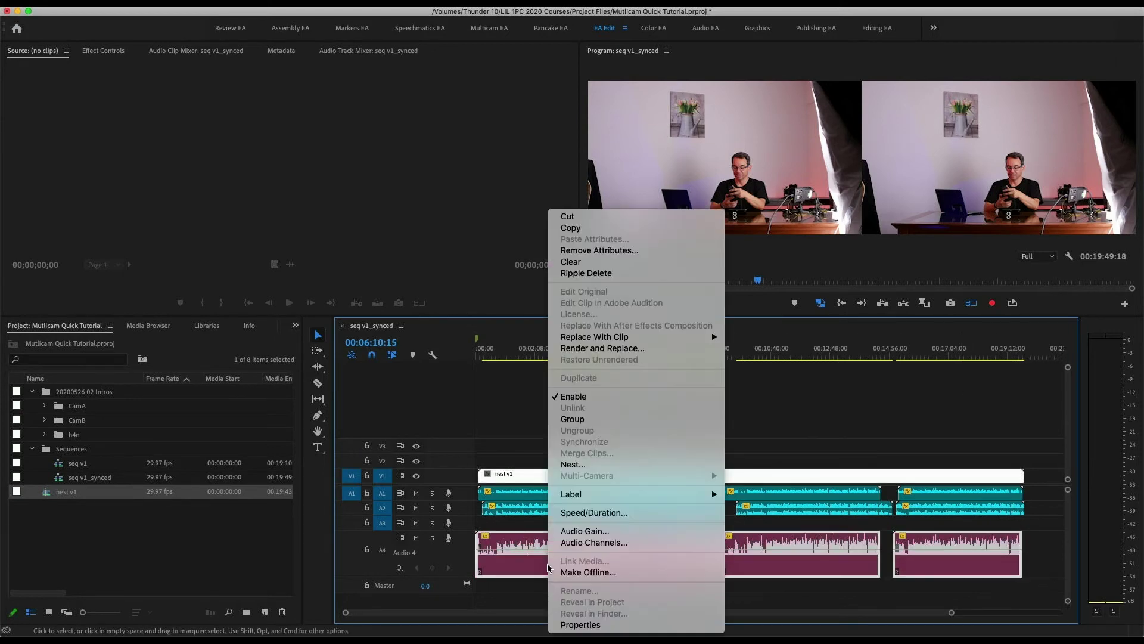
left_click(587, 543)
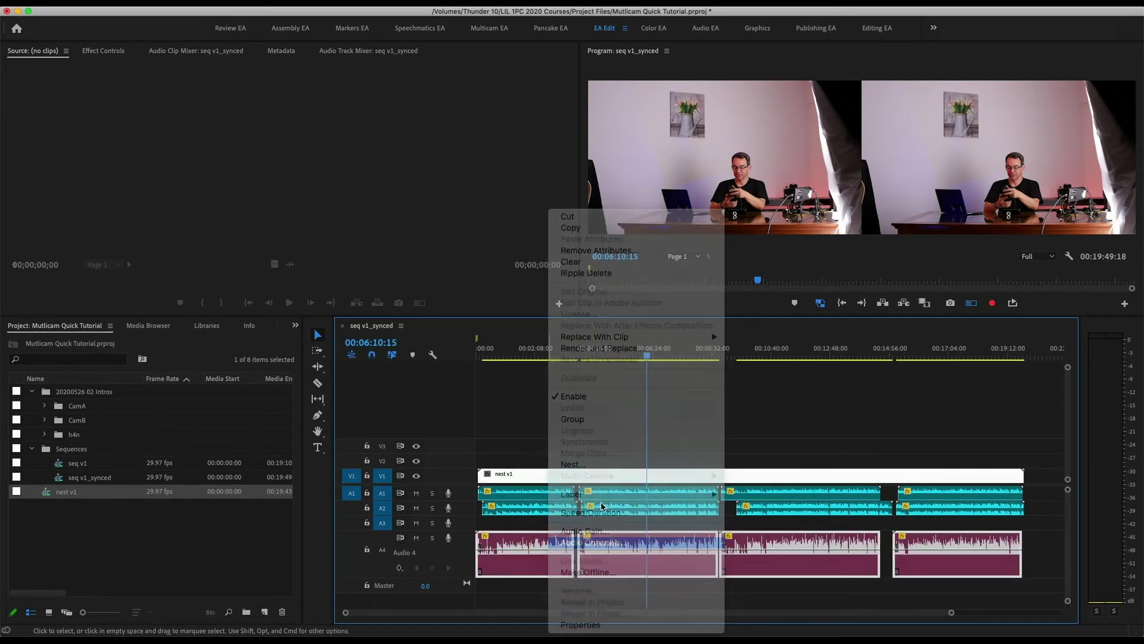
left_click(344, 213)
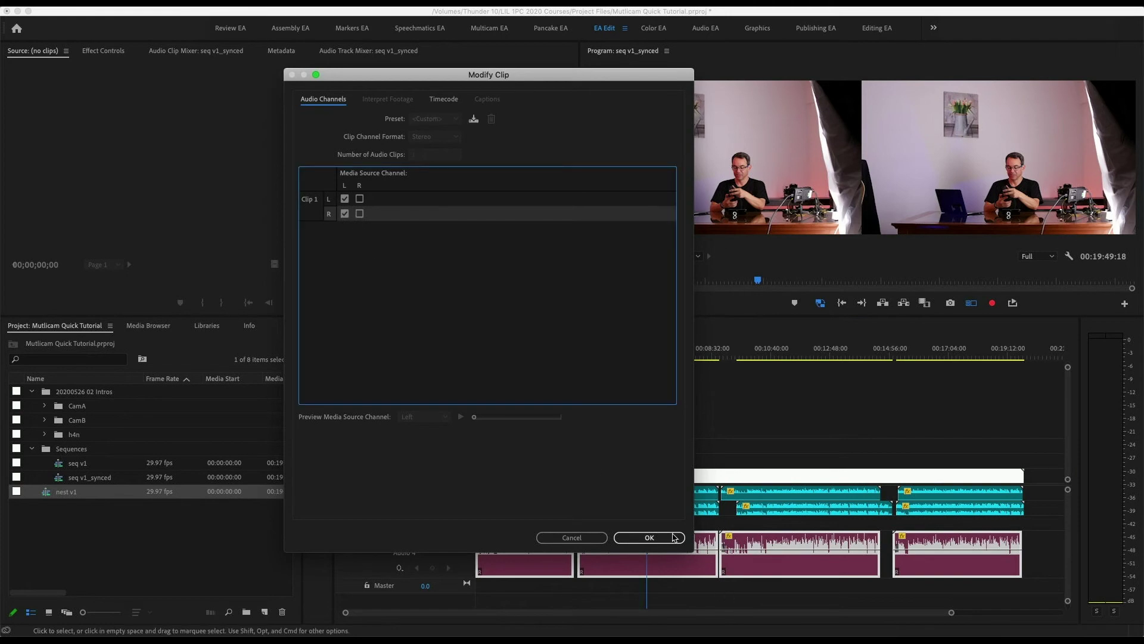
key("Return")
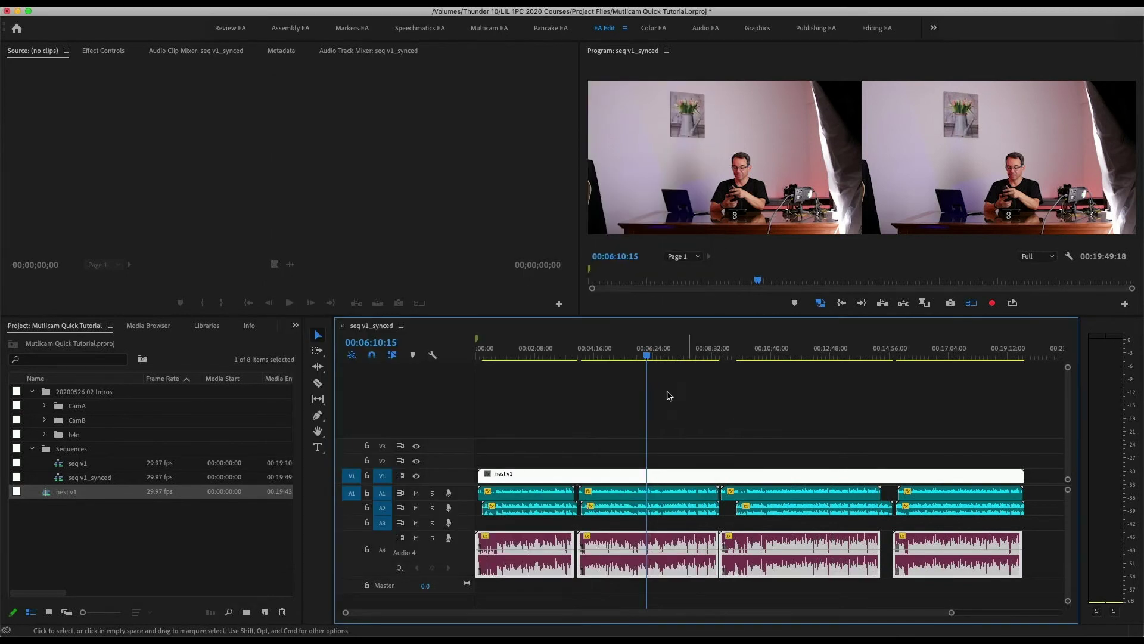
left_click(669, 396)
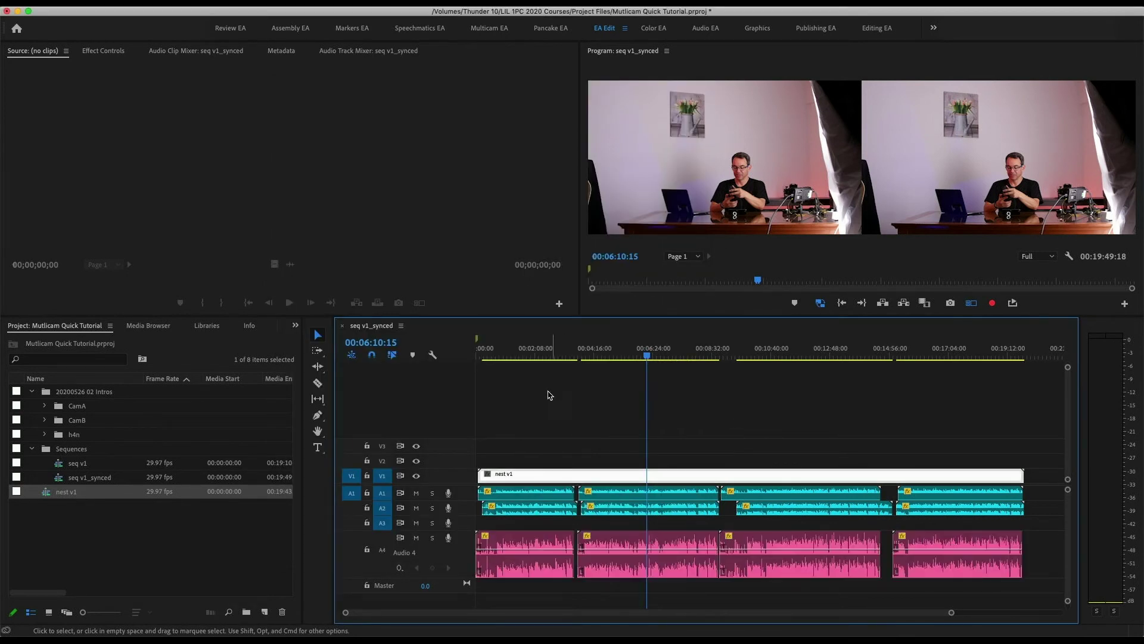
Enable Multi-Camera on the nest v1 clip, making [MC2] P1120585.MOV the active angle
right_click(537, 477)
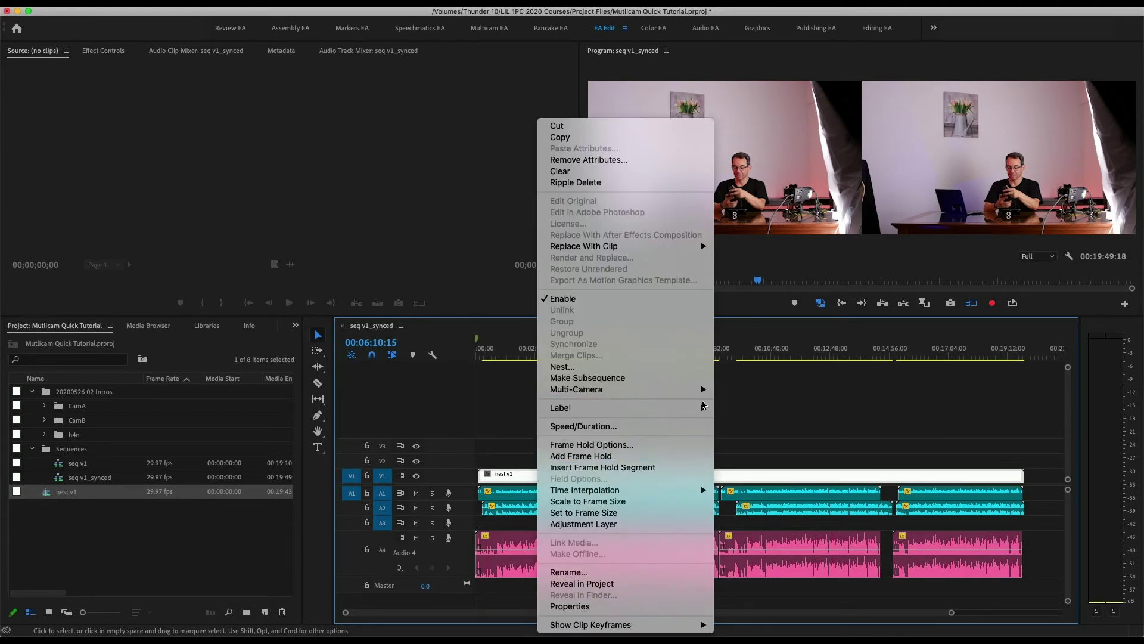
mouse_move(691, 392)
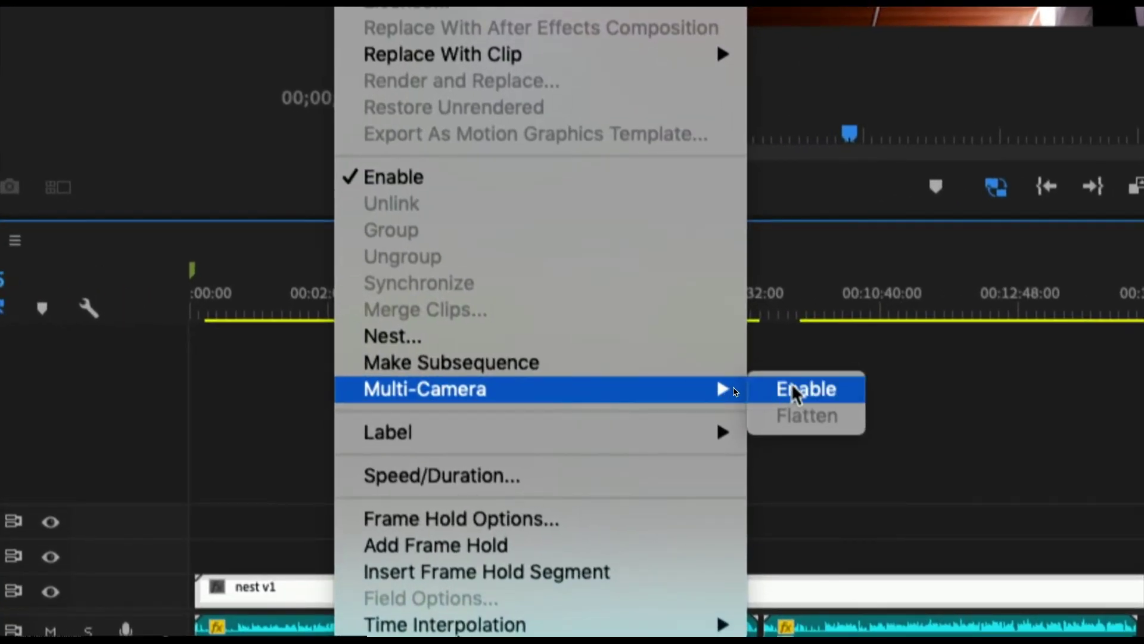
left_click(799, 387)
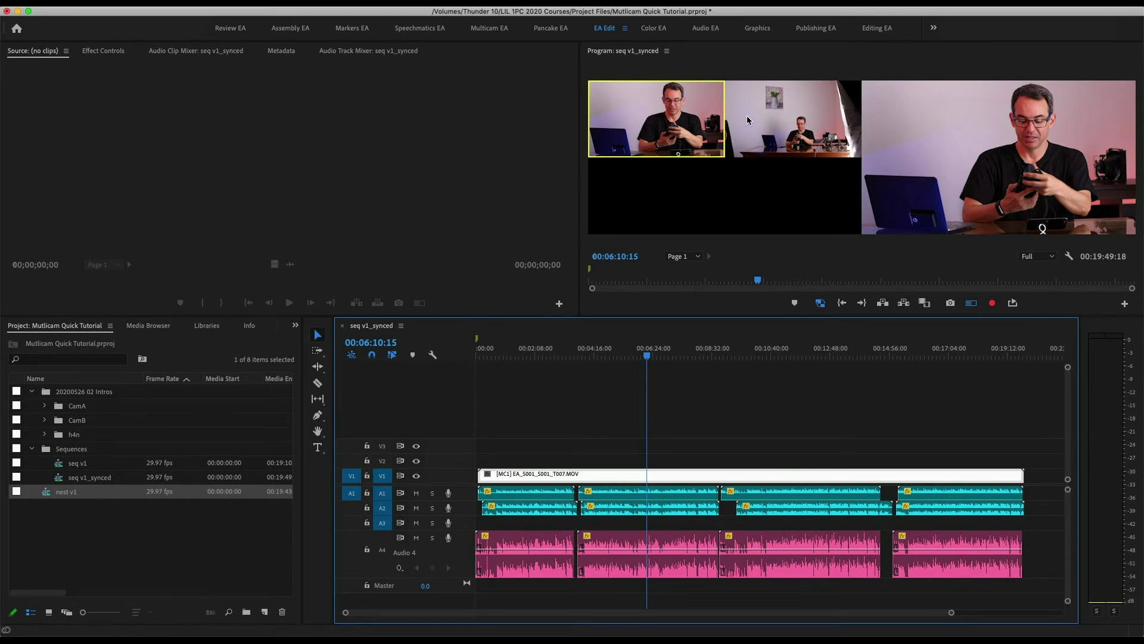
left_click(776, 117)
Switch the multicam clip to camera angle 2 and set Program playback resolution to 1/16
left_click(775, 114)
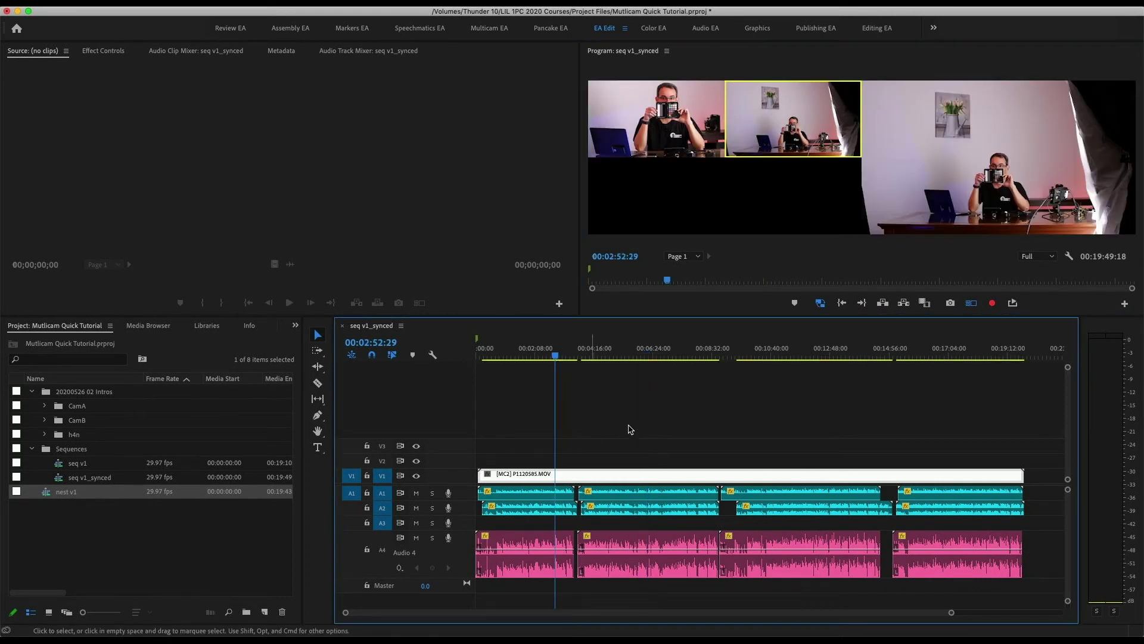
left_click(1038, 258)
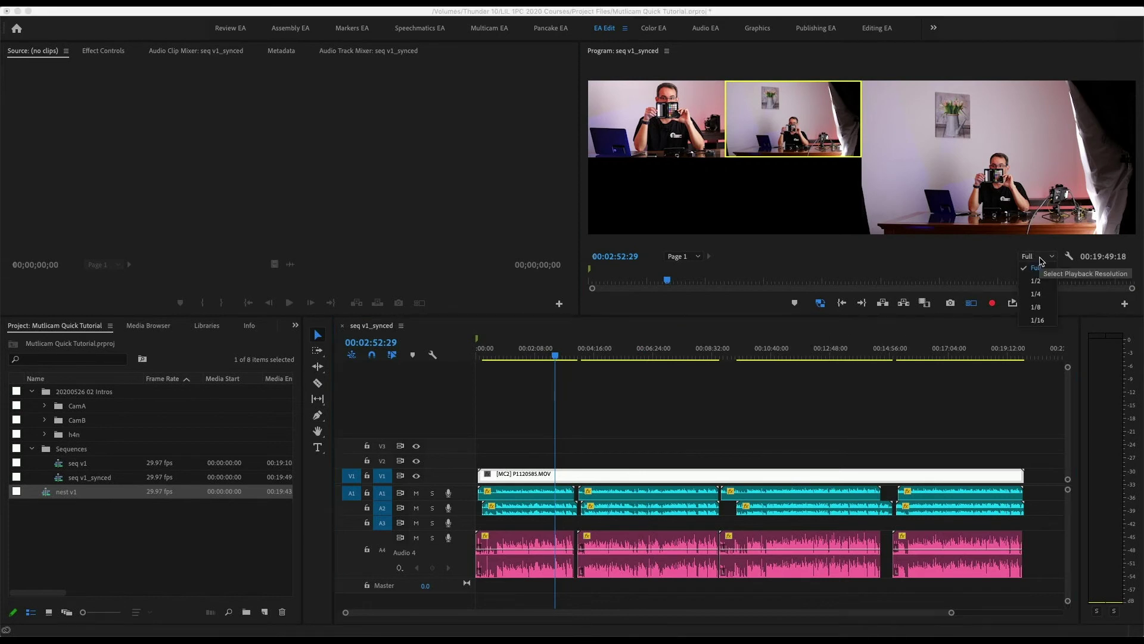
left_click(1037, 320)
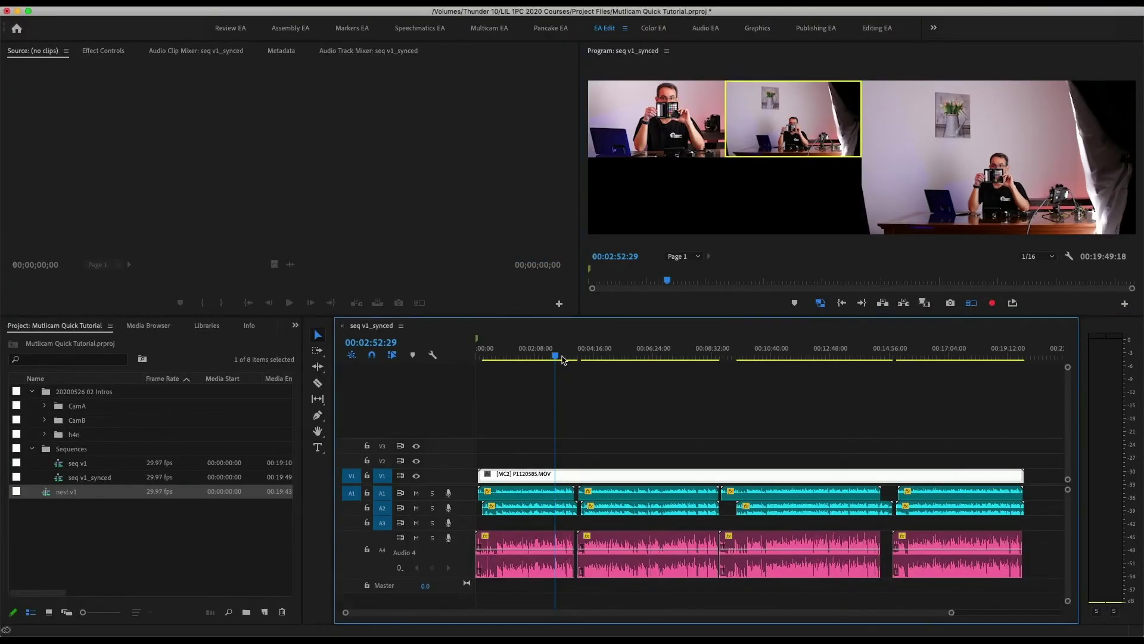
From about 00:04:45, play and cut live between angles 1 and 2
left_click(609, 352)
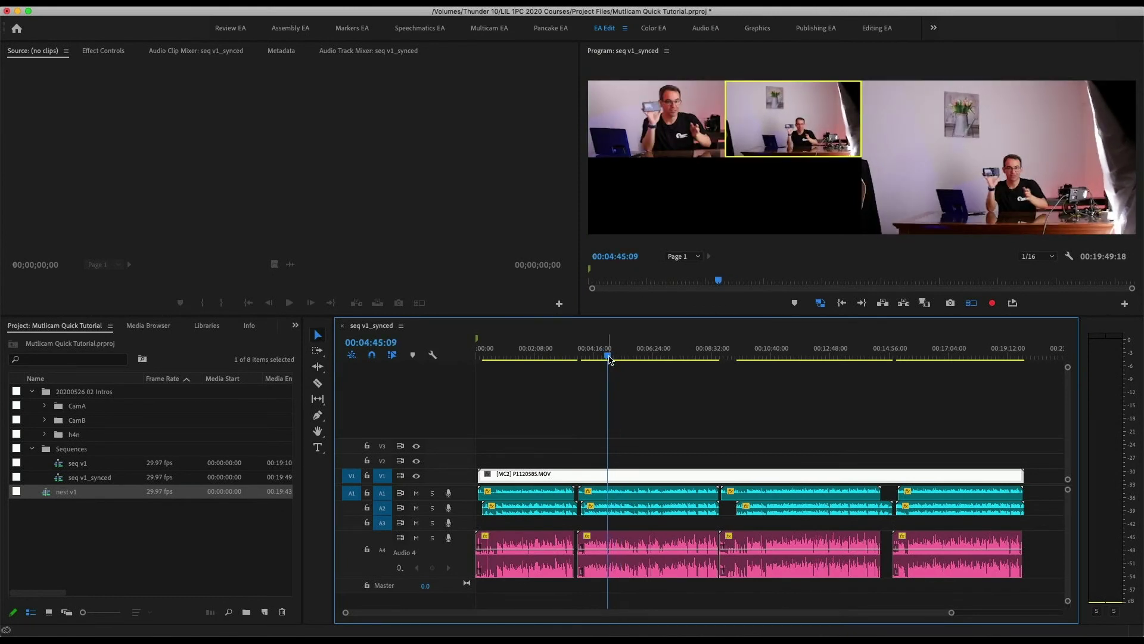
key("space")
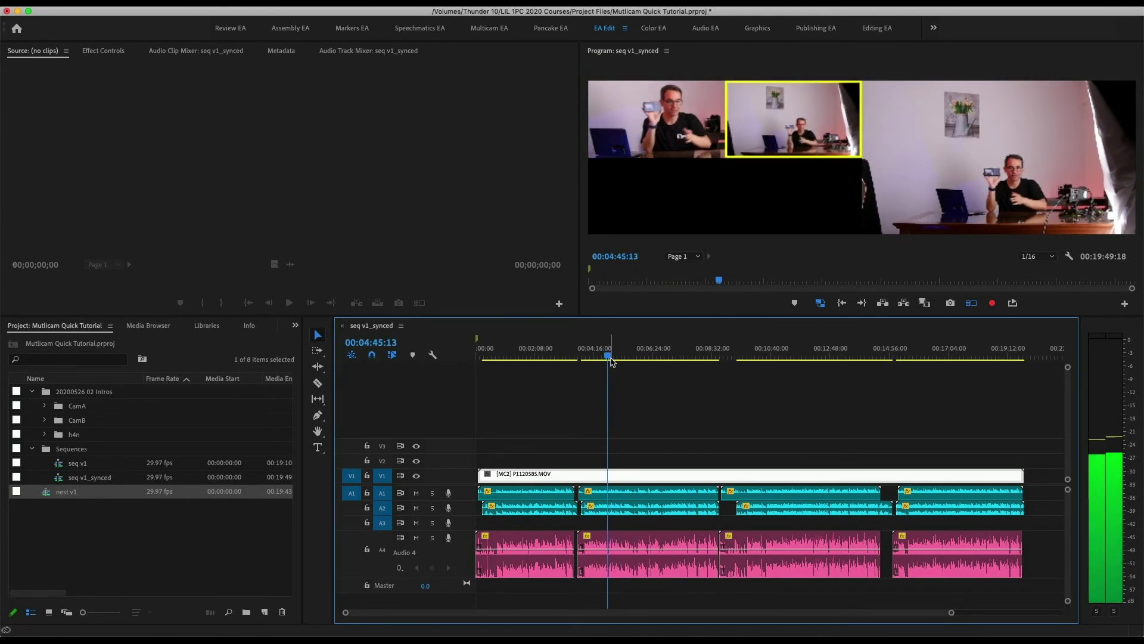
left_click(668, 121)
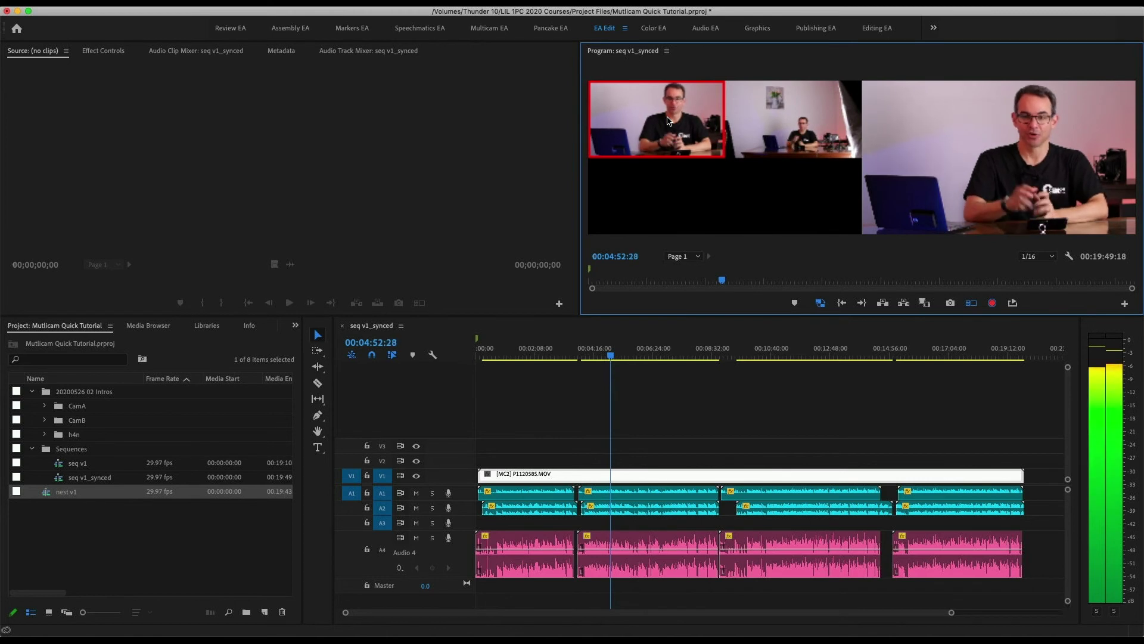
left_click(771, 122)
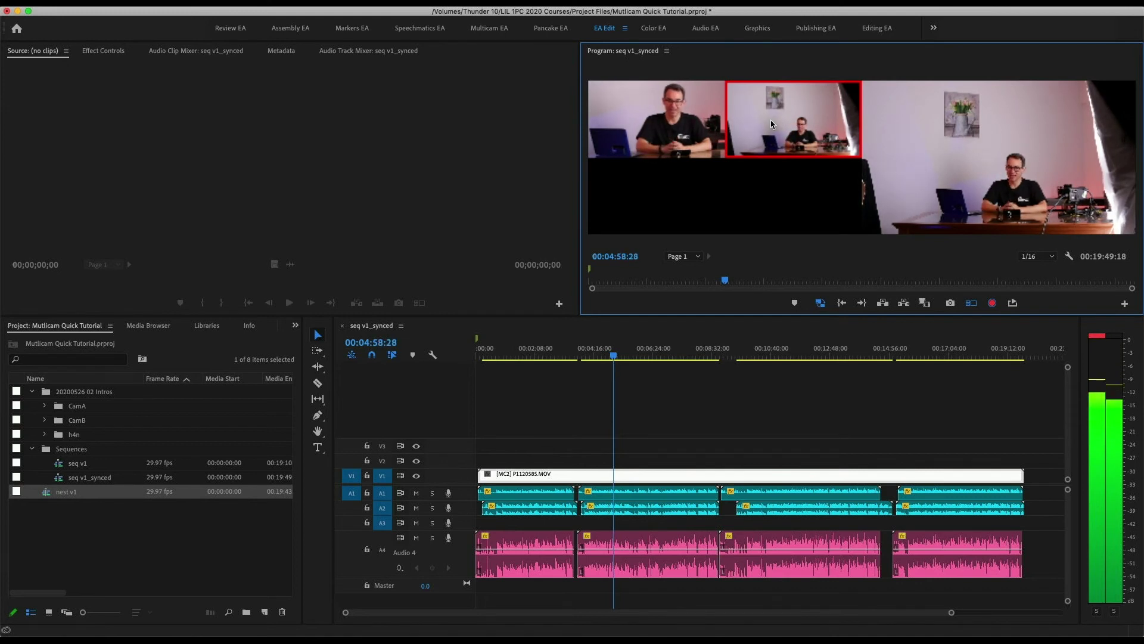
left_click(674, 128)
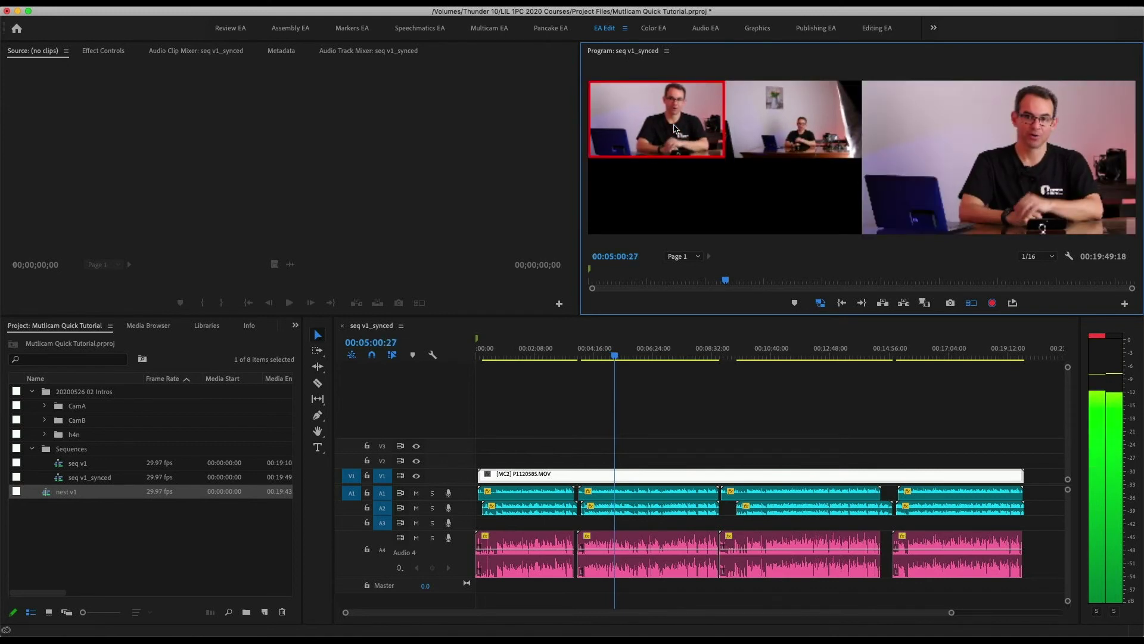
left_click(769, 131)
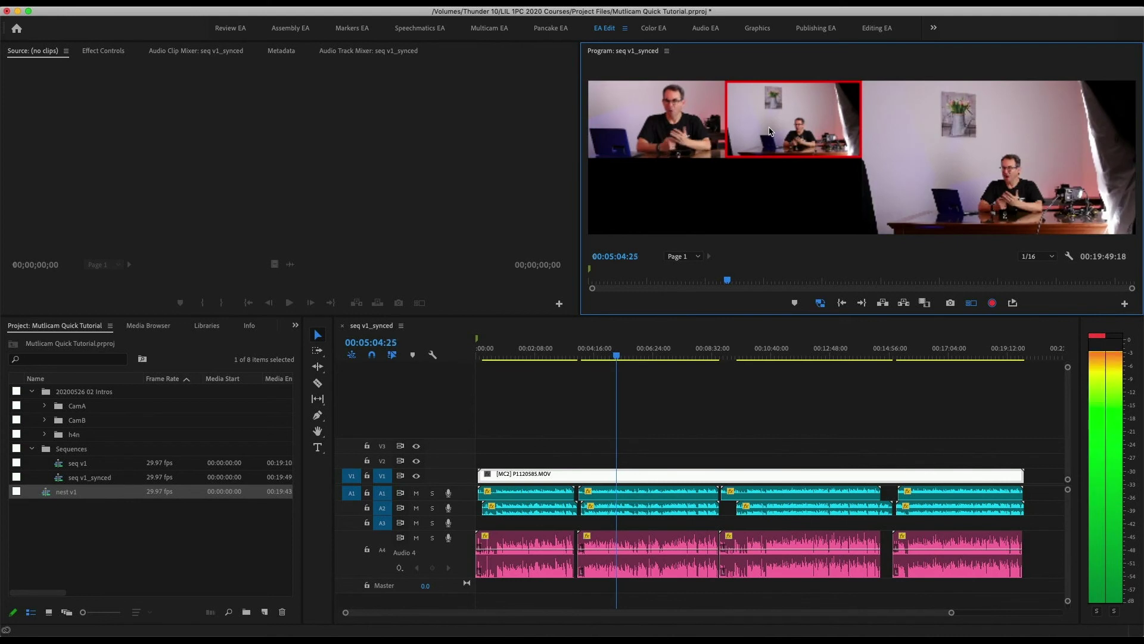
key("space")
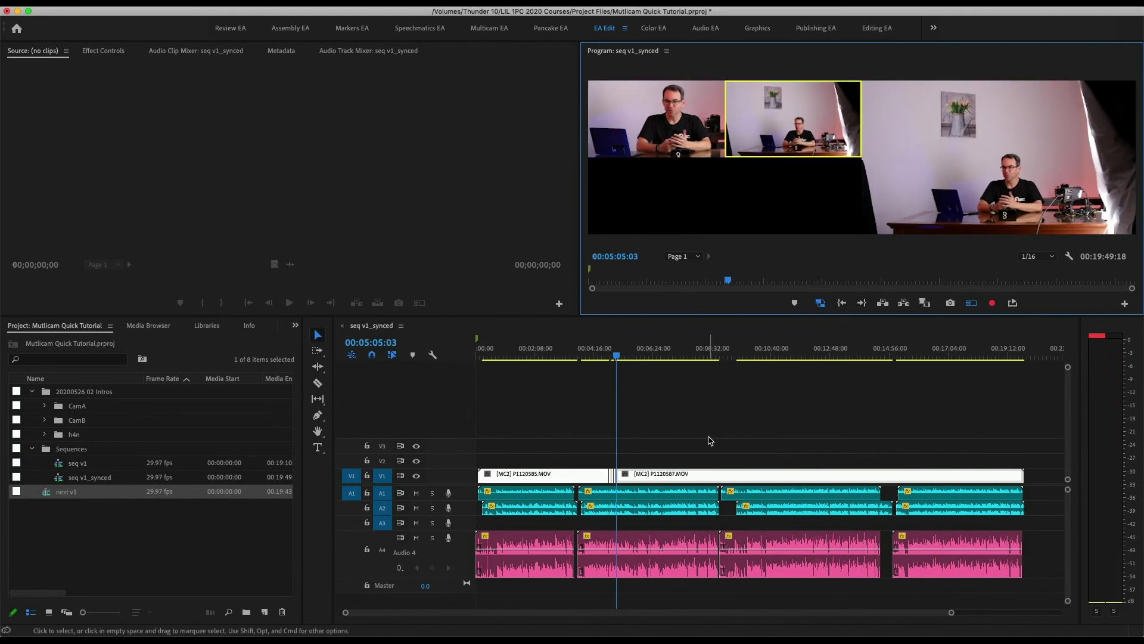
Review the cuts near 00:04:46, mute camera tracks A1 and A2, and solo Audio 4
left_click(595, 357)
scroll(620, 364, "up", 5)
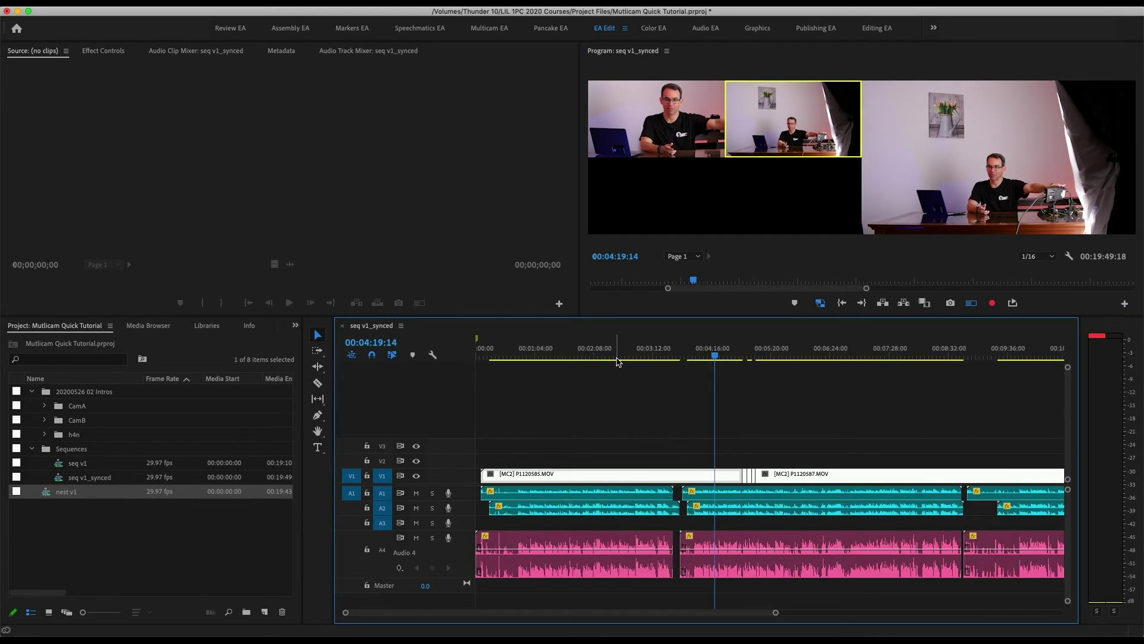
scroll(767, 380, "down", 3)
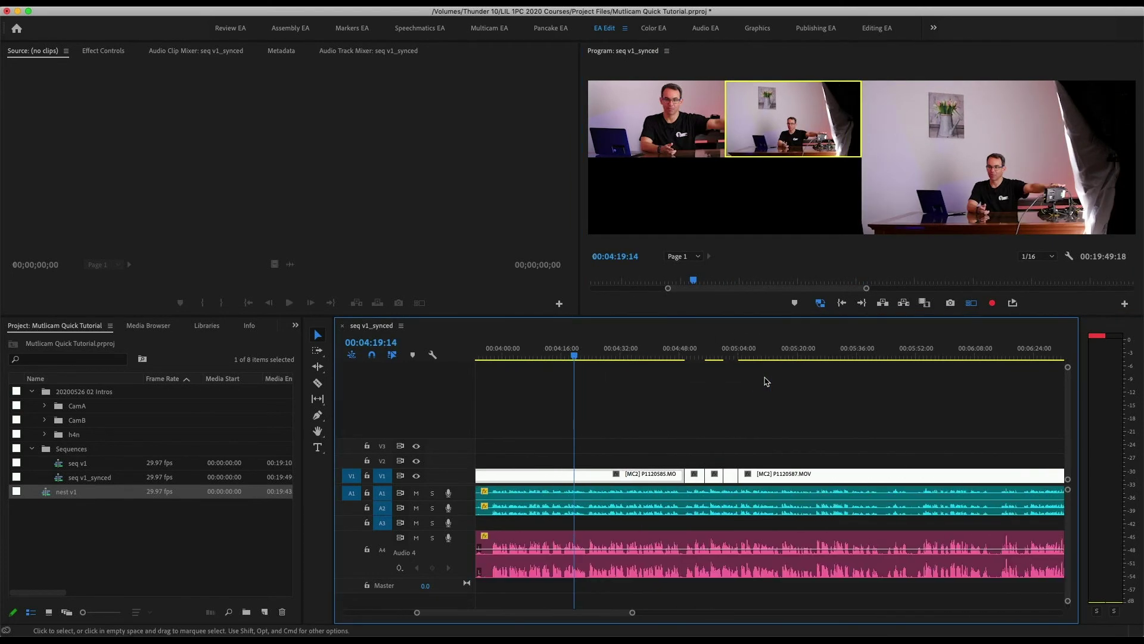
left_click(676, 350)
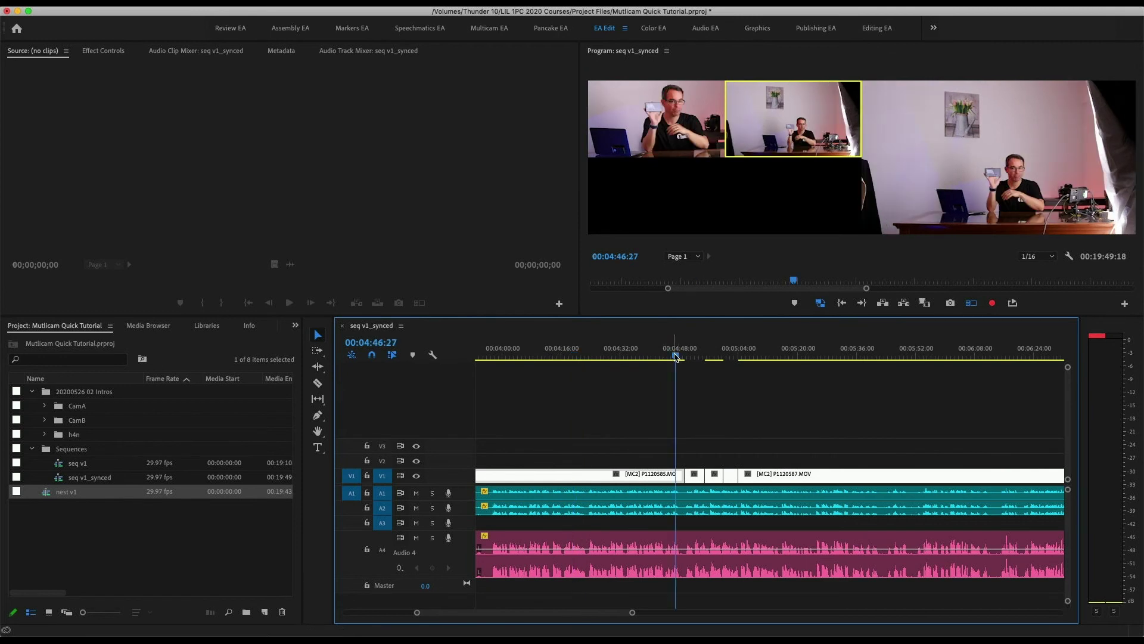
left_click(684, 357)
left_click_drag(684, 357, 673, 357)
left_click(416, 493)
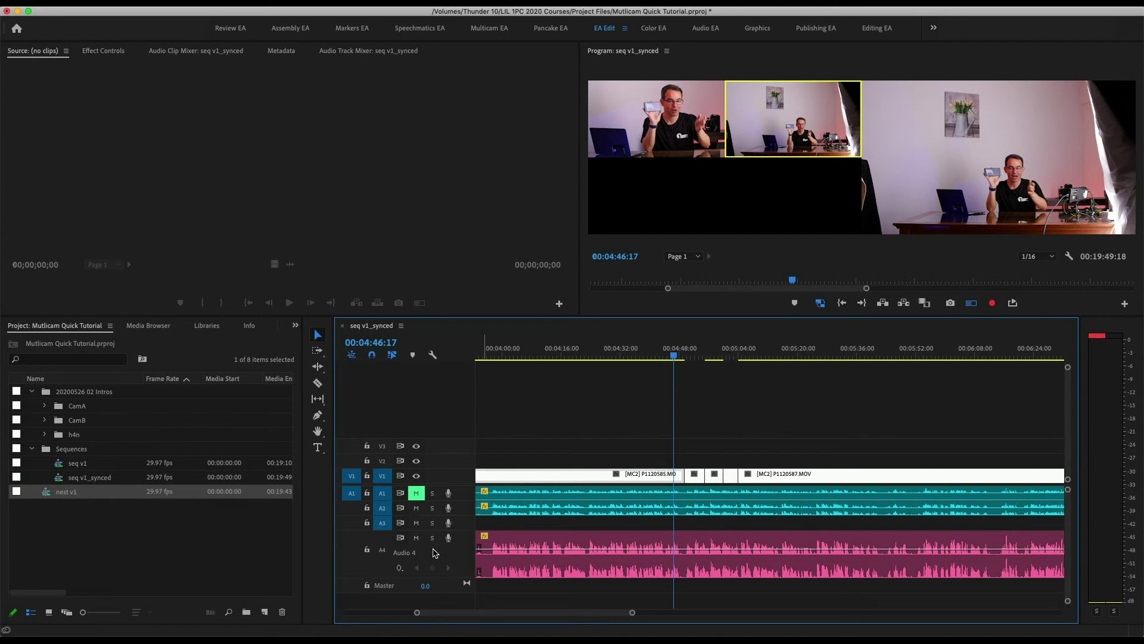
left_click(432, 538)
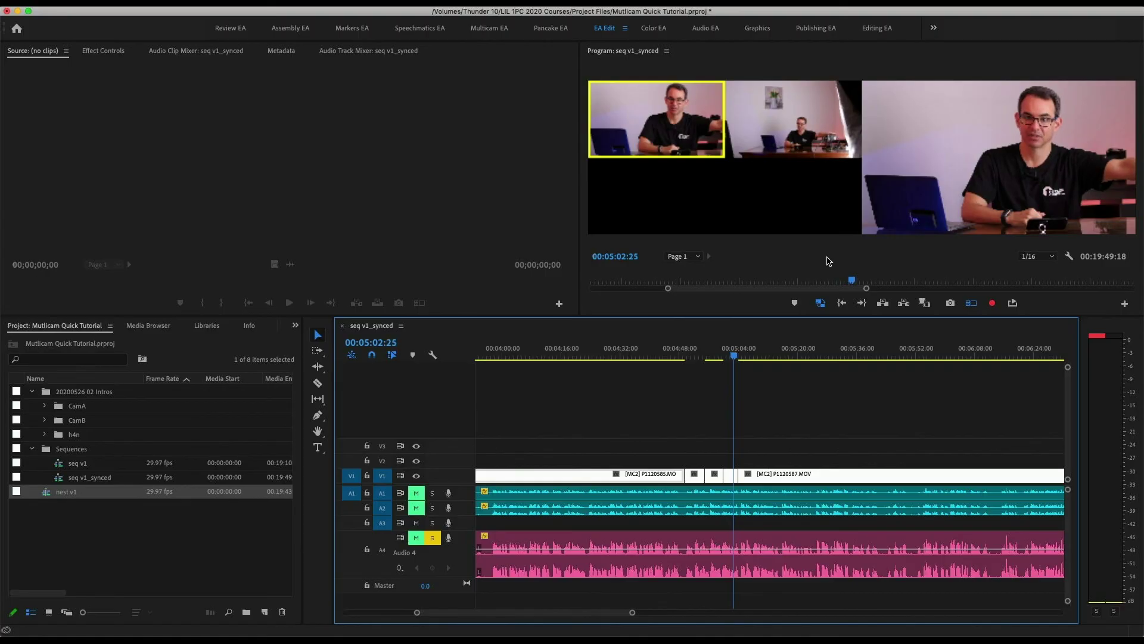
Play back the multicam edit with the soloed recorder audio
key("2")
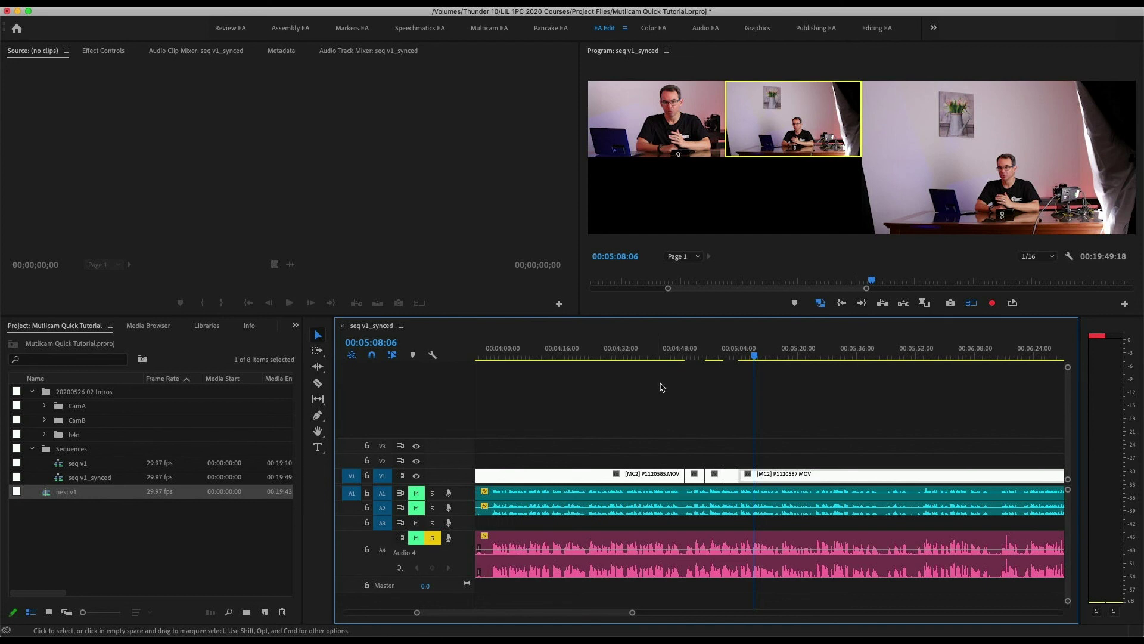
Save the Multicam Quick Tutorial project with Cmd+S
key("cmd+s")
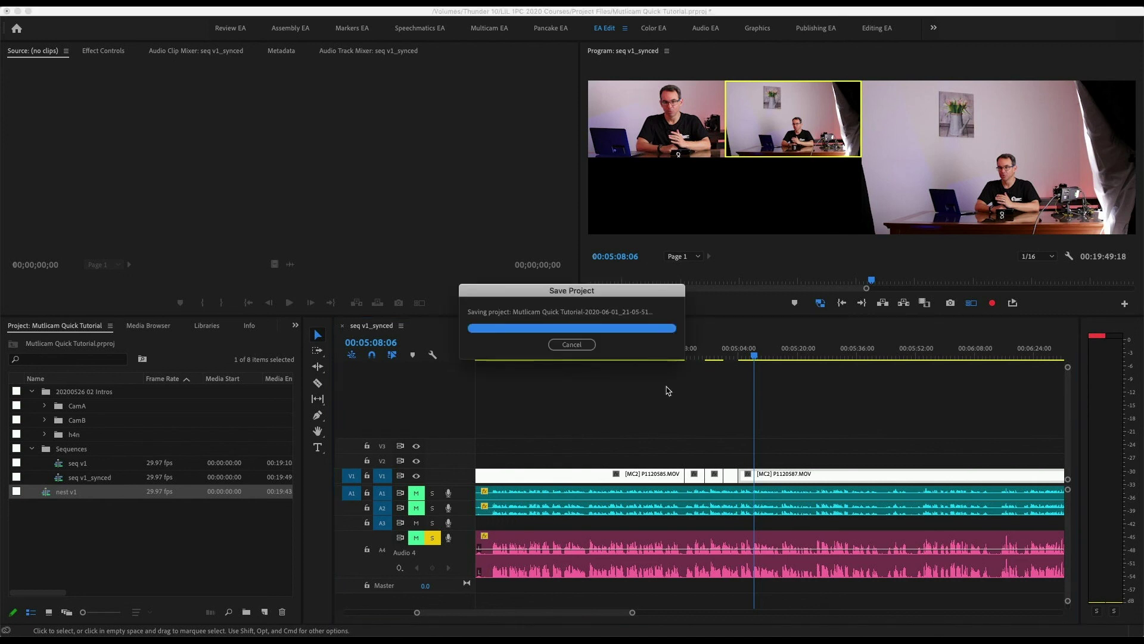